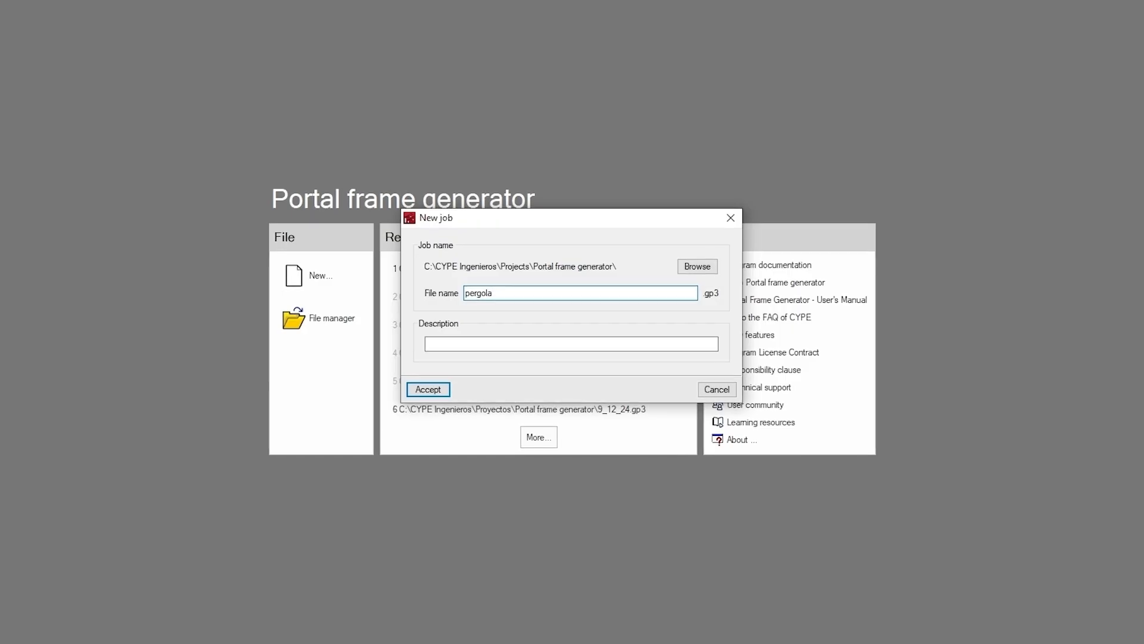
Create the job with the file name pergola and start a new mono pitch frame
{"action": "left_click", "coordinate": [447, 387]}
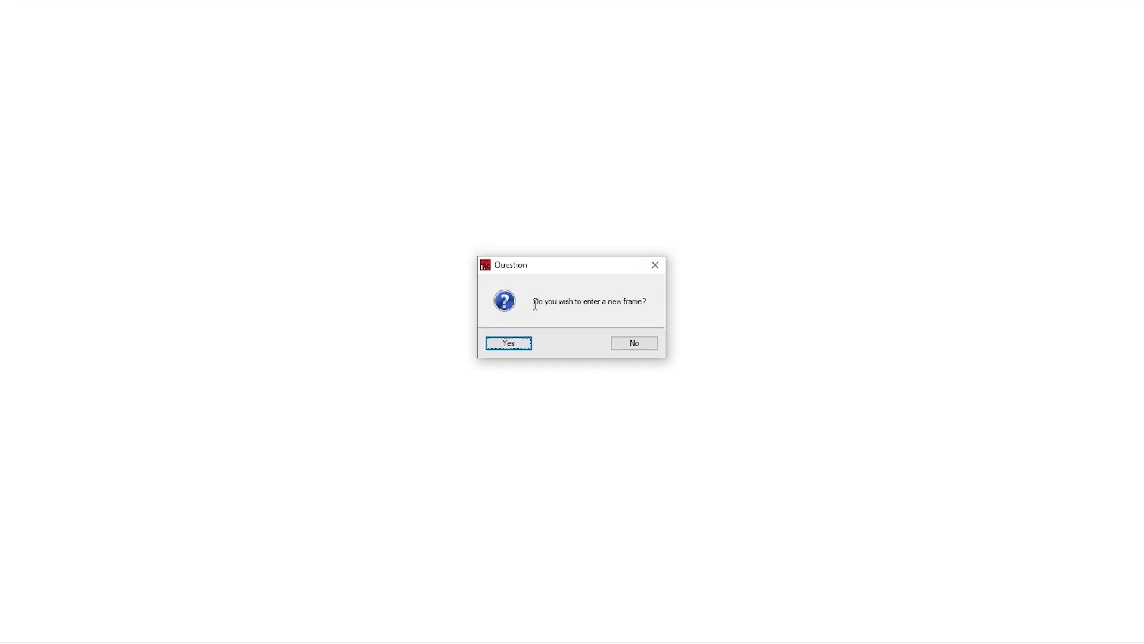
{"action": "left_click", "coordinate": [508, 349]}
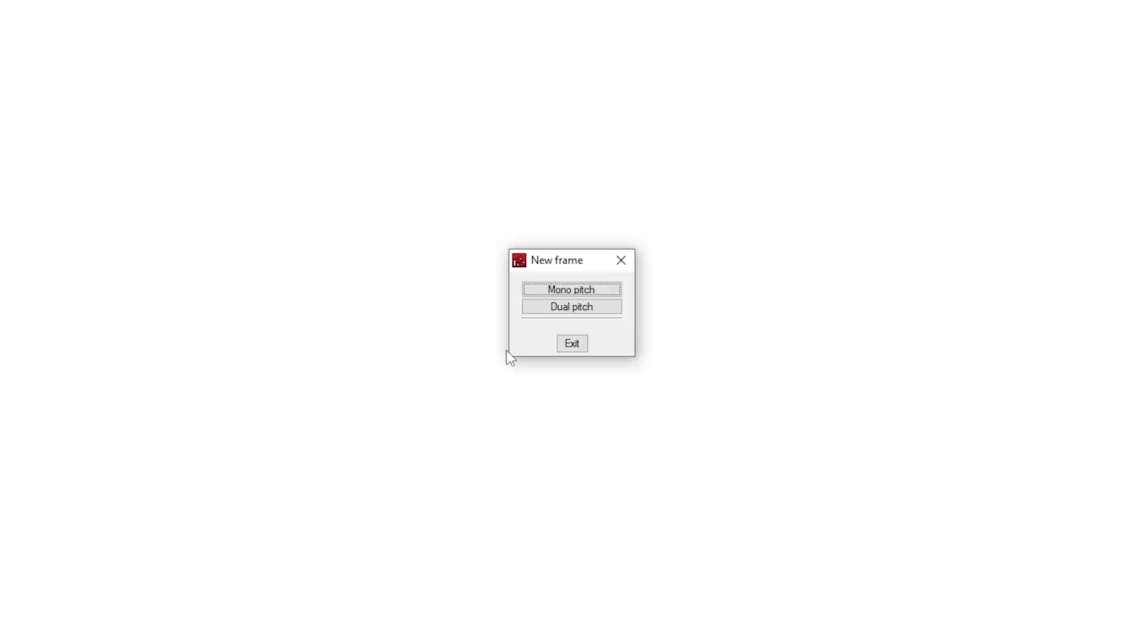
{"action": "left_click", "coordinate": [602, 291]}
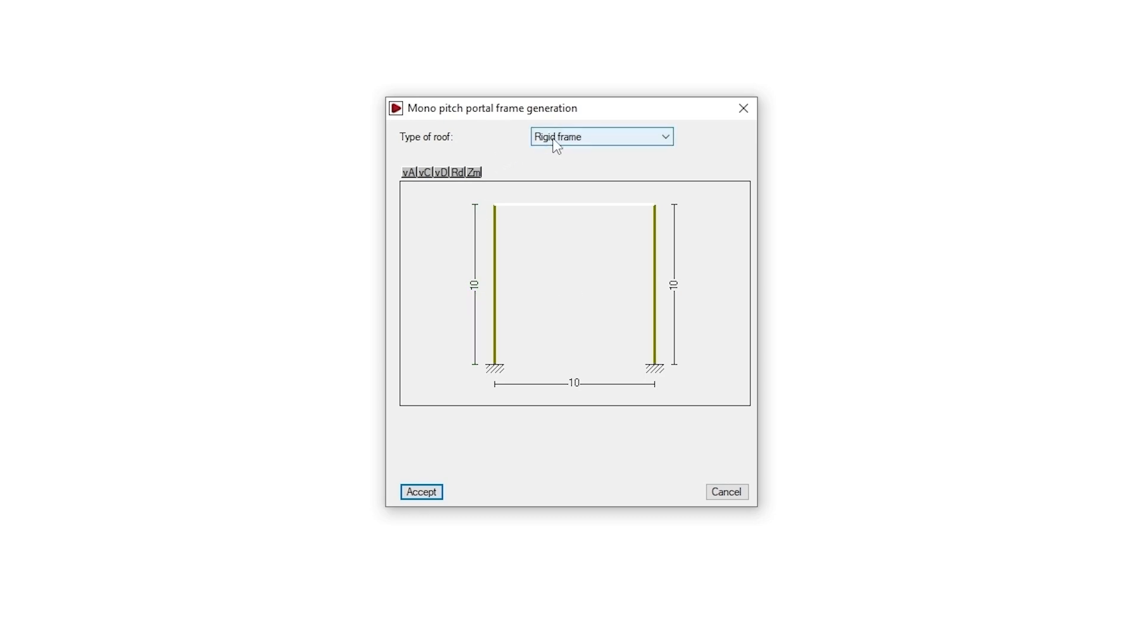
Dimension the rigid mono pitch frame with a 4.5 m left column, a 4 m right column and a 6 m span
{"action": "left_click", "coordinate": [475, 291]}
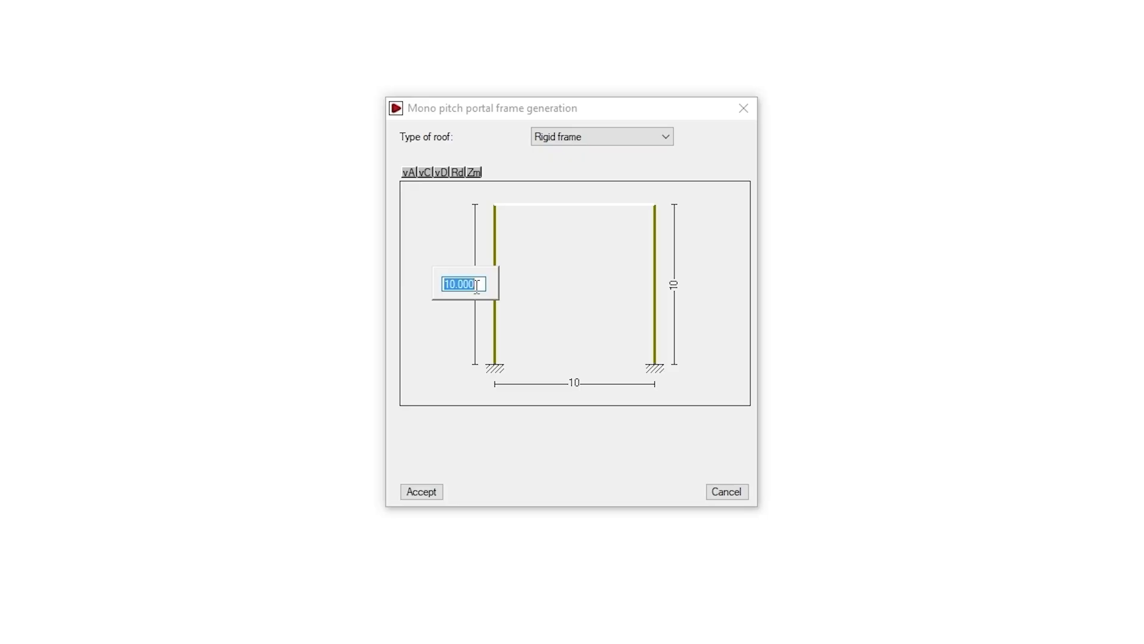
{"action": "type", "text": "4.5"}
{"action": "key", "text": "Return"}
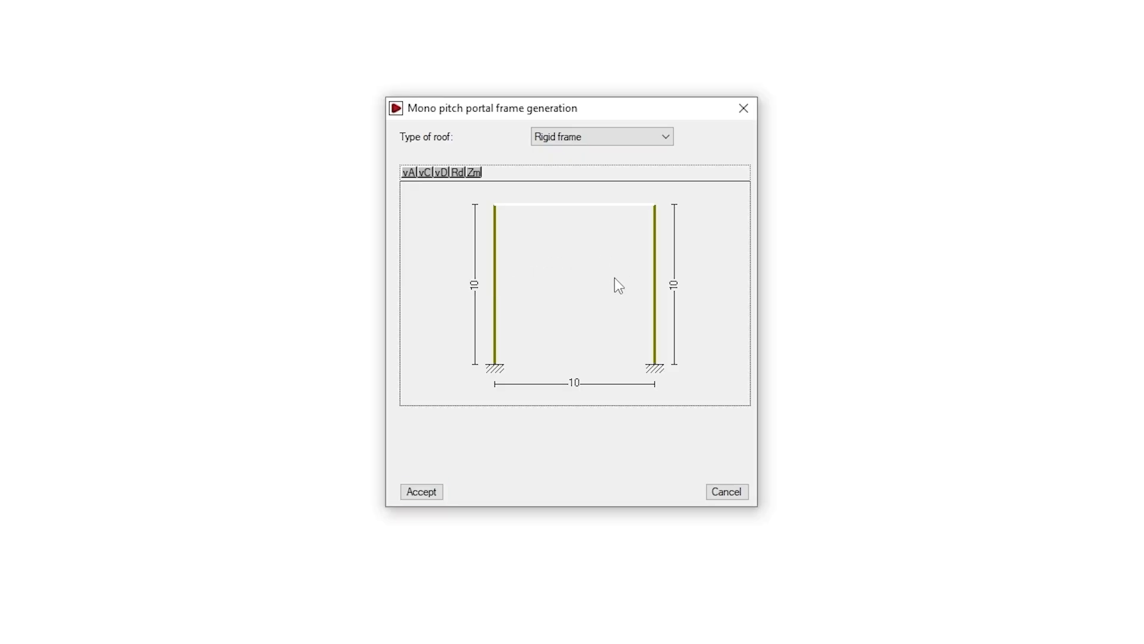
{"action": "left_click", "coordinate": [673, 289]}
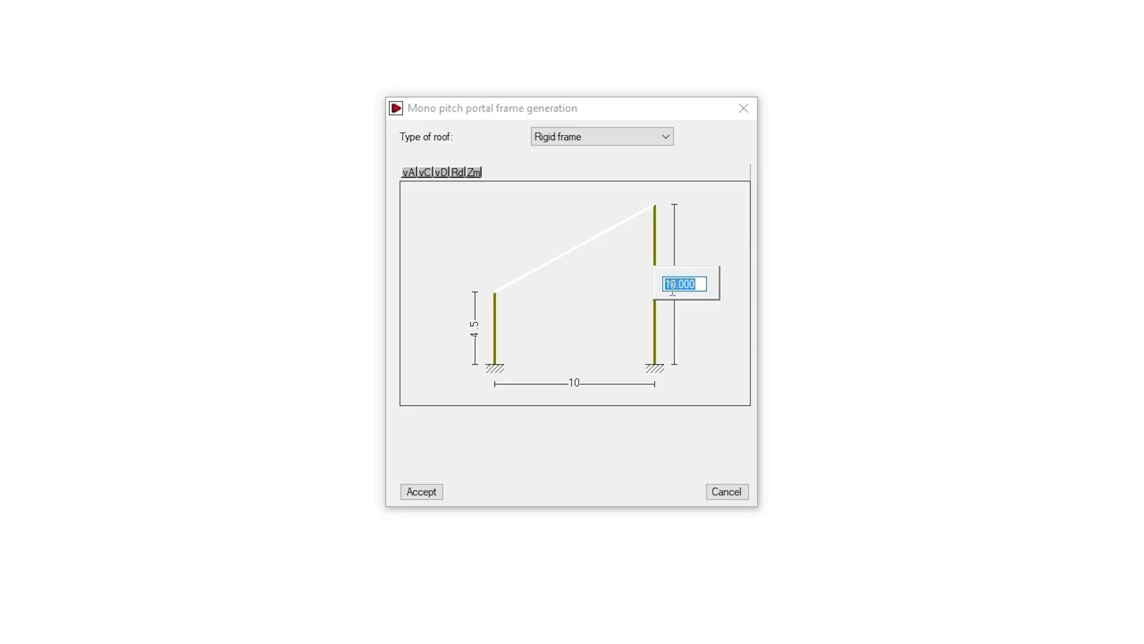
{"action": "type", "text": "4"}
{"action": "key", "text": "Return"}
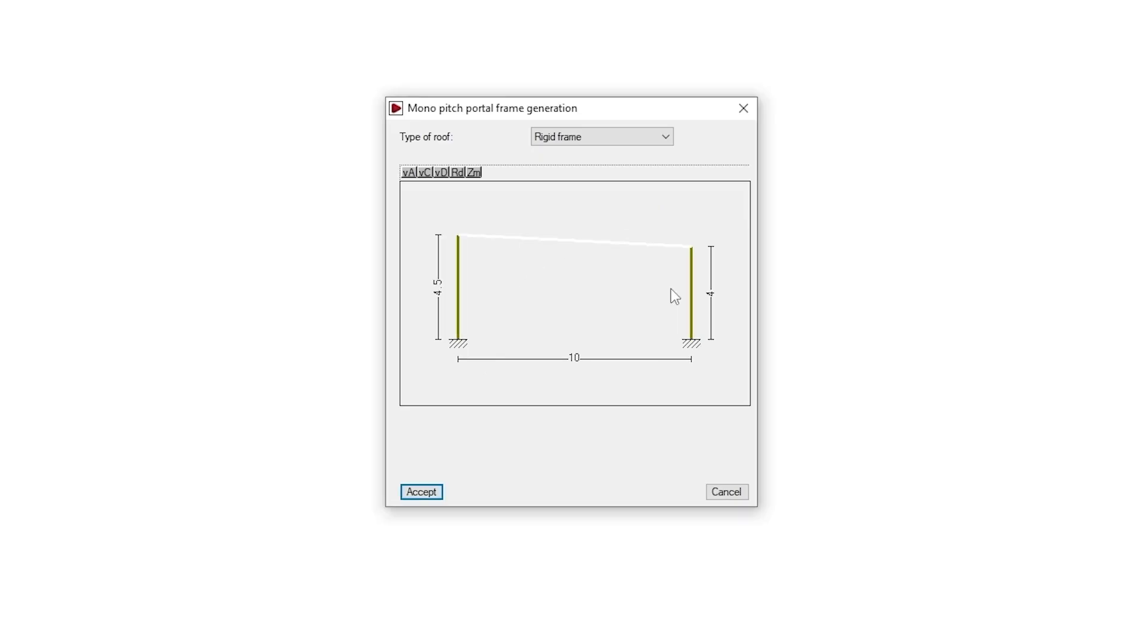
{"action": "left_click", "coordinate": [576, 359]}
{"action": "type", "text": "6"}
{"action": "key", "text": "Return"}
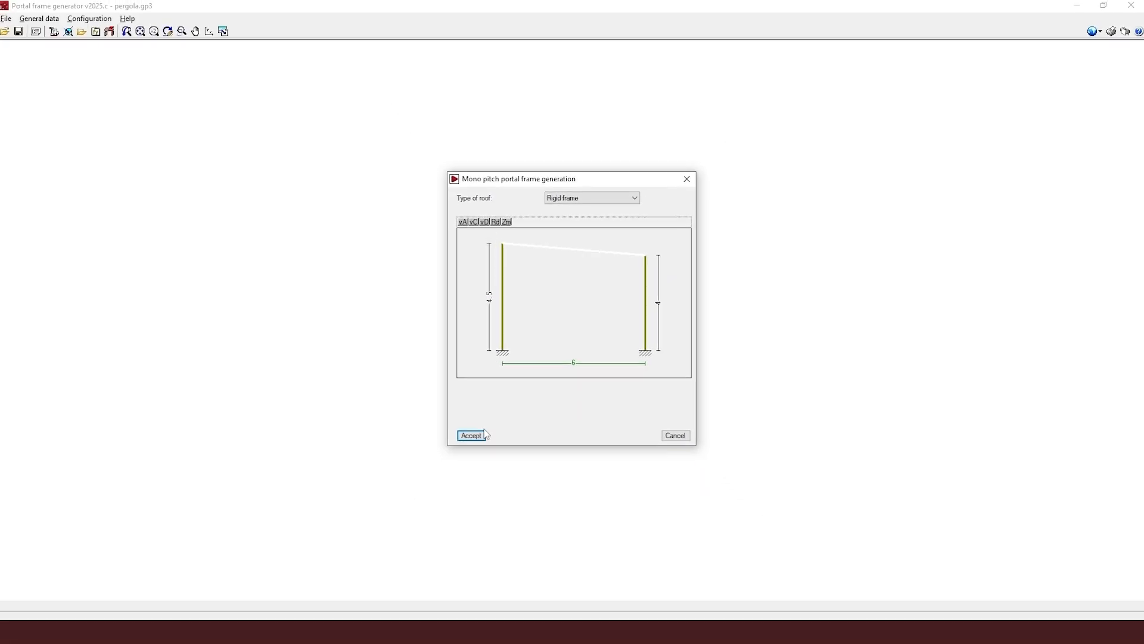
{"action": "left_click", "coordinate": [482, 435]}
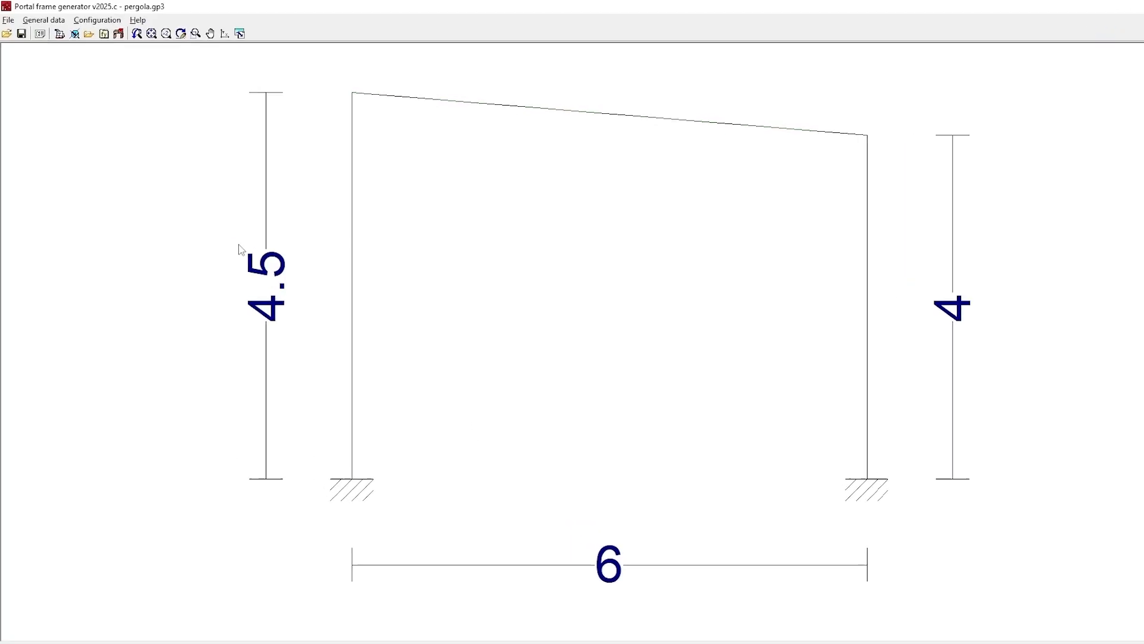
Confirm Eurocode 2 (EU) for concrete and Eurocodes 3 and 4 (EU) for both cold formed and rolled steel
{"action": "left_click", "coordinate": [117, 29]}
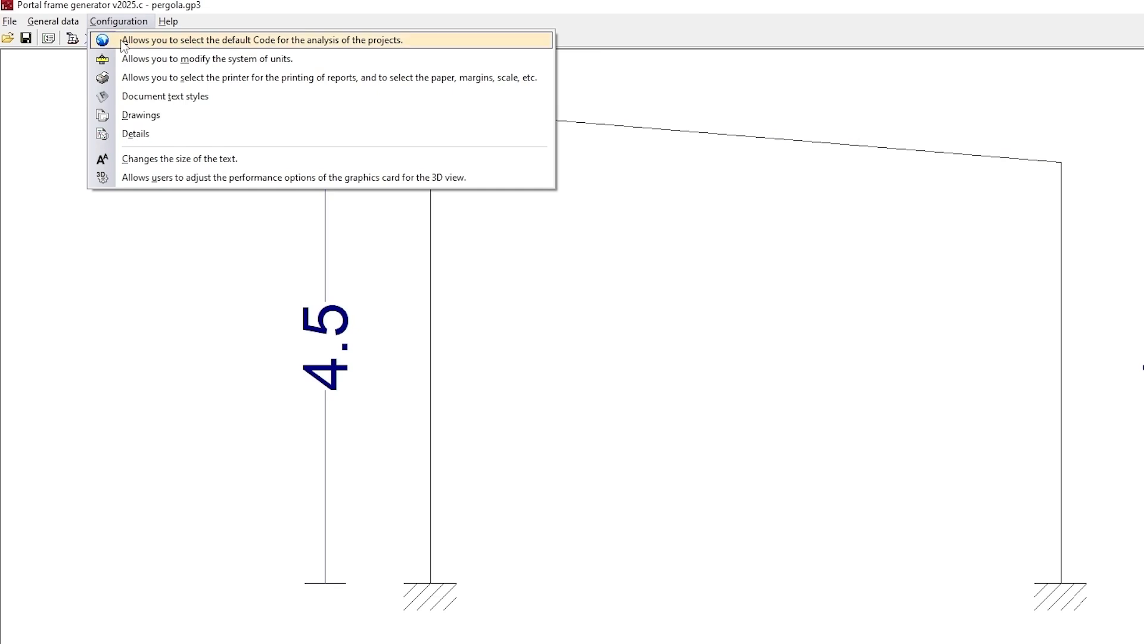
{"action": "left_click", "coordinate": [312, 39]}
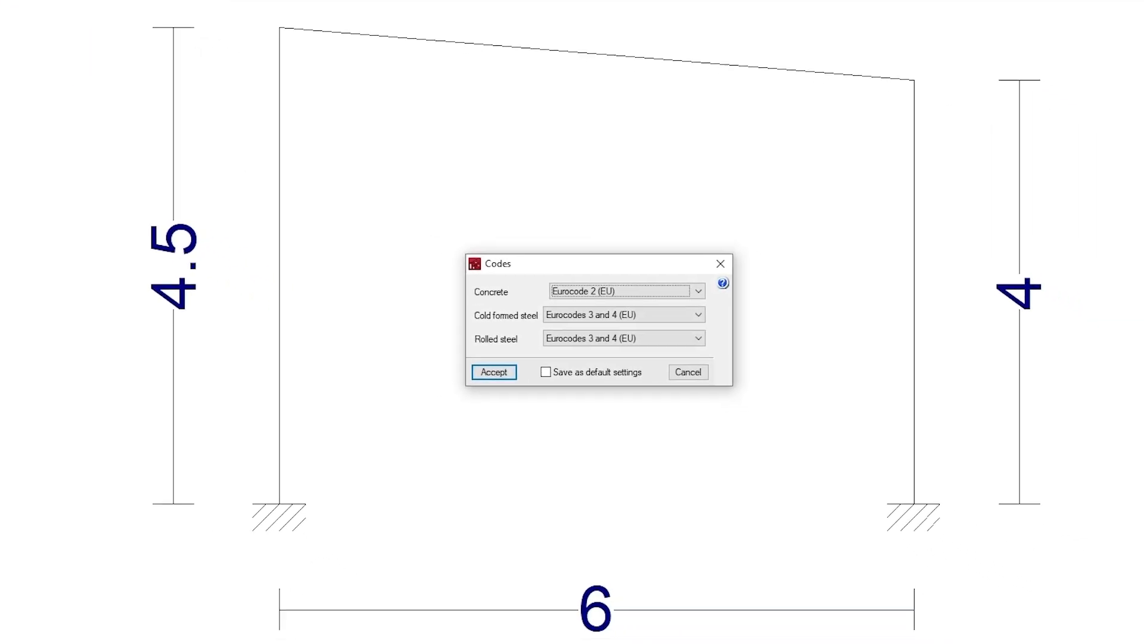
{"action": "left_click", "coordinate": [672, 276]}
{"action": "left_click_drag", "start_coordinate": [671, 336], "coordinate": [674, 301]}
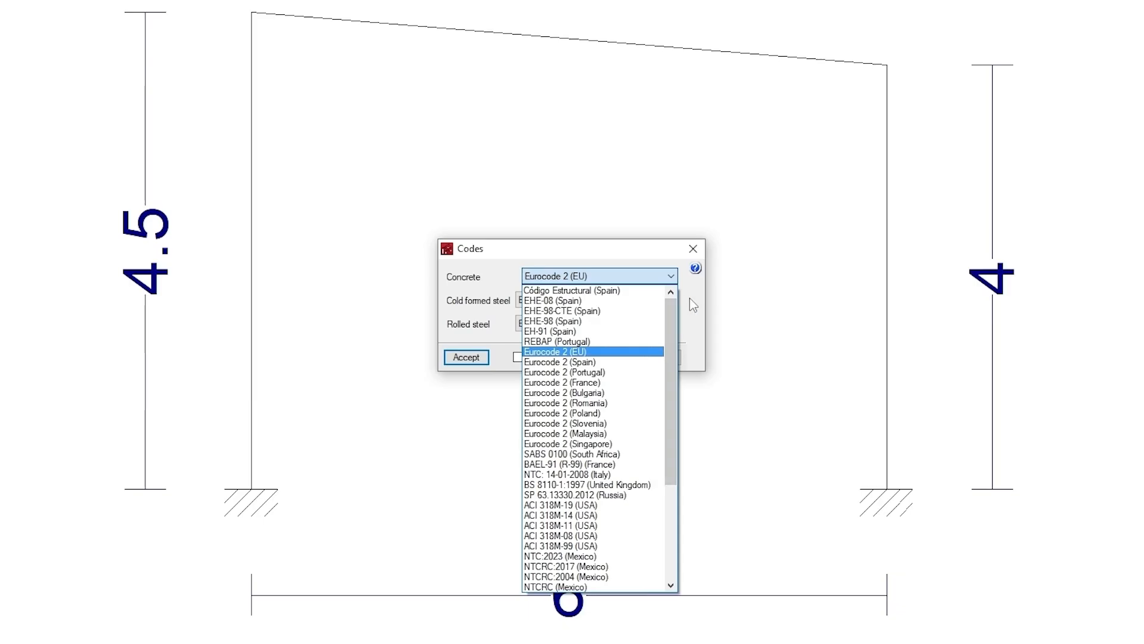
{"action": "left_click", "coordinate": [688, 301]}
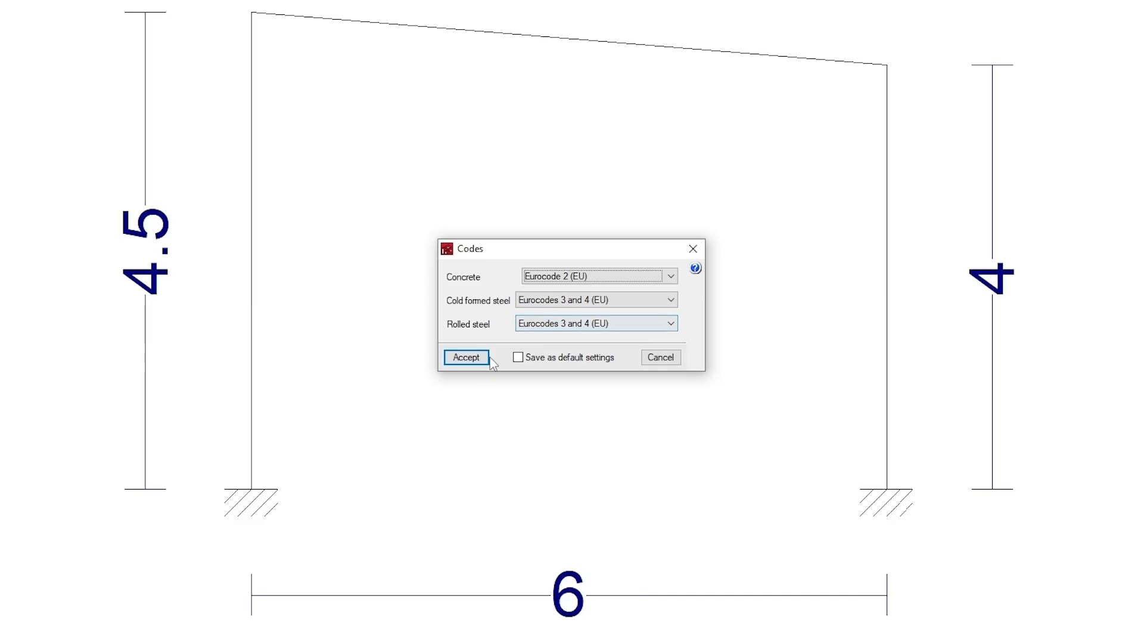
{"action": "left_click", "coordinate": [468, 357]}
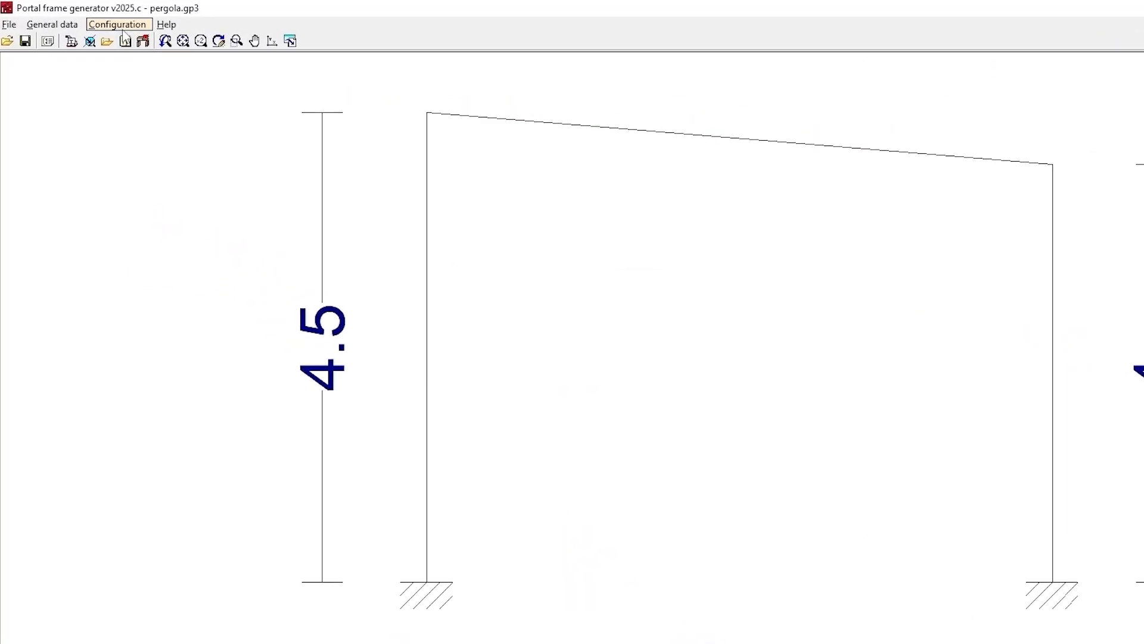
Confirm the International System of Units with joule as the energy unit for the project
{"action": "left_click", "coordinate": [119, 24]}
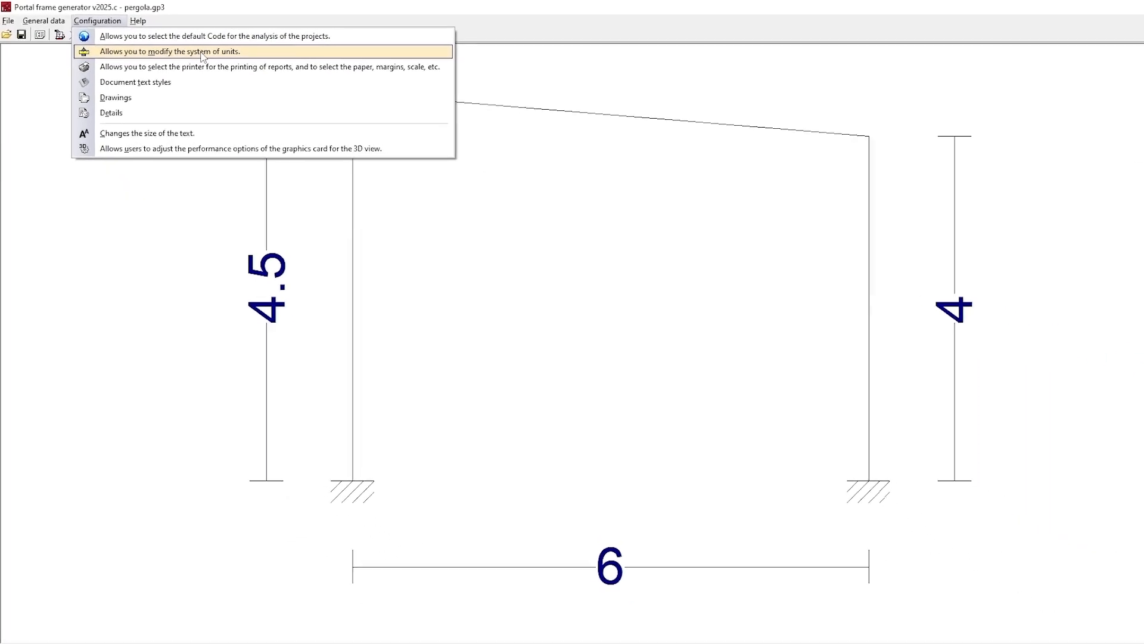
{"action": "left_click", "coordinate": [234, 62]}
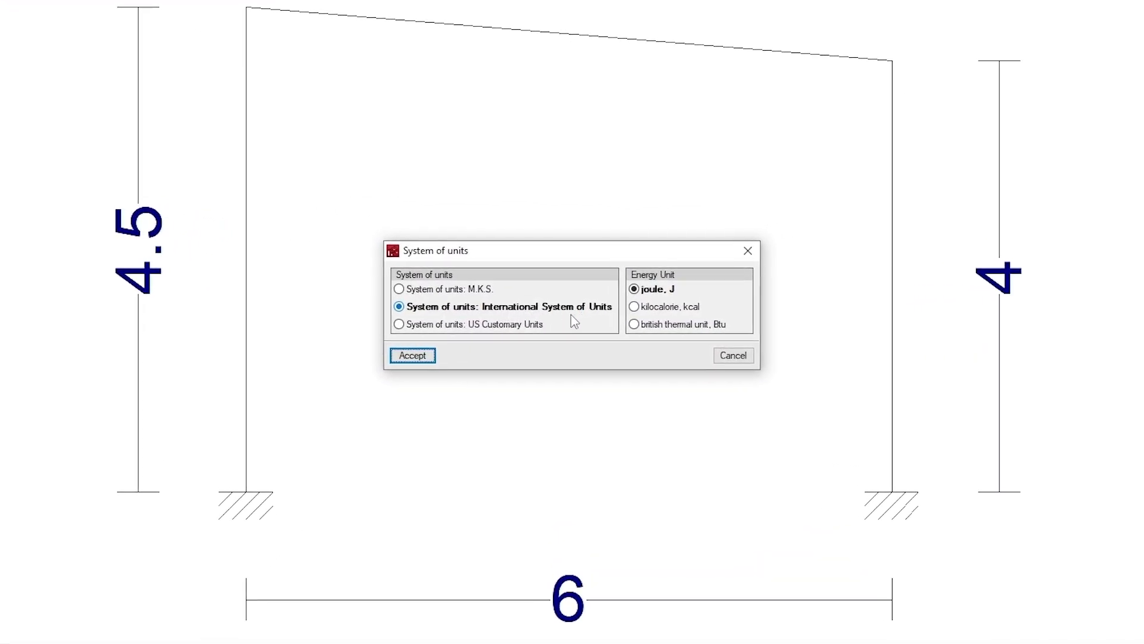
{"action": "left_click", "coordinate": [404, 358]}
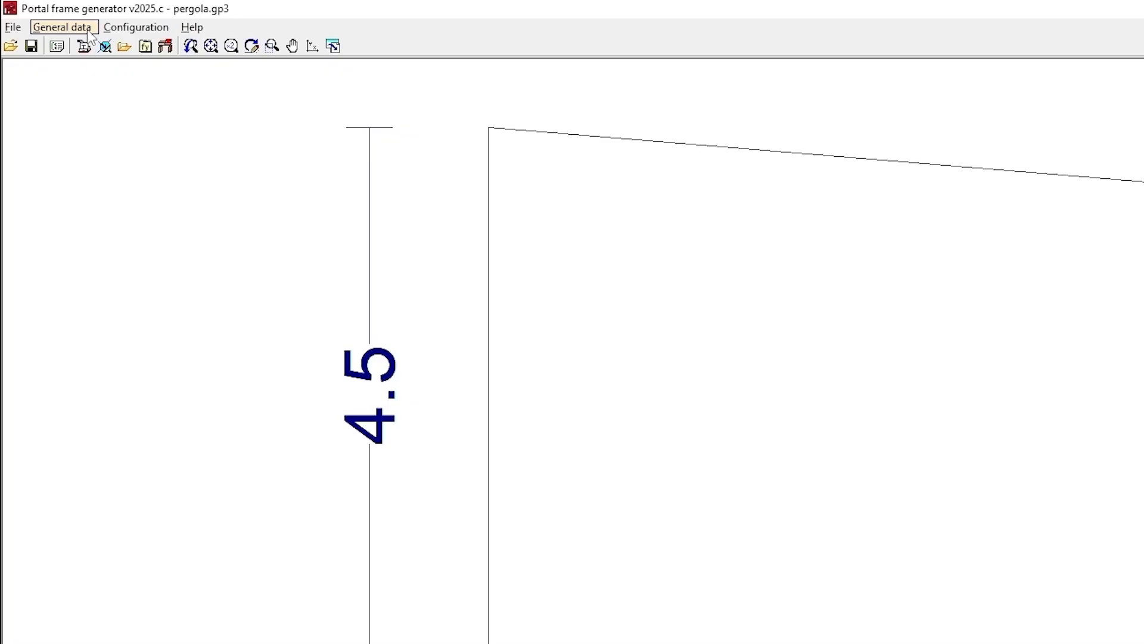
Set the project to 2 spans with 6.5 m between frames and include roof cladding with a 0.10 kN/m² panel weight
{"action": "left_click", "coordinate": [87, 30]}
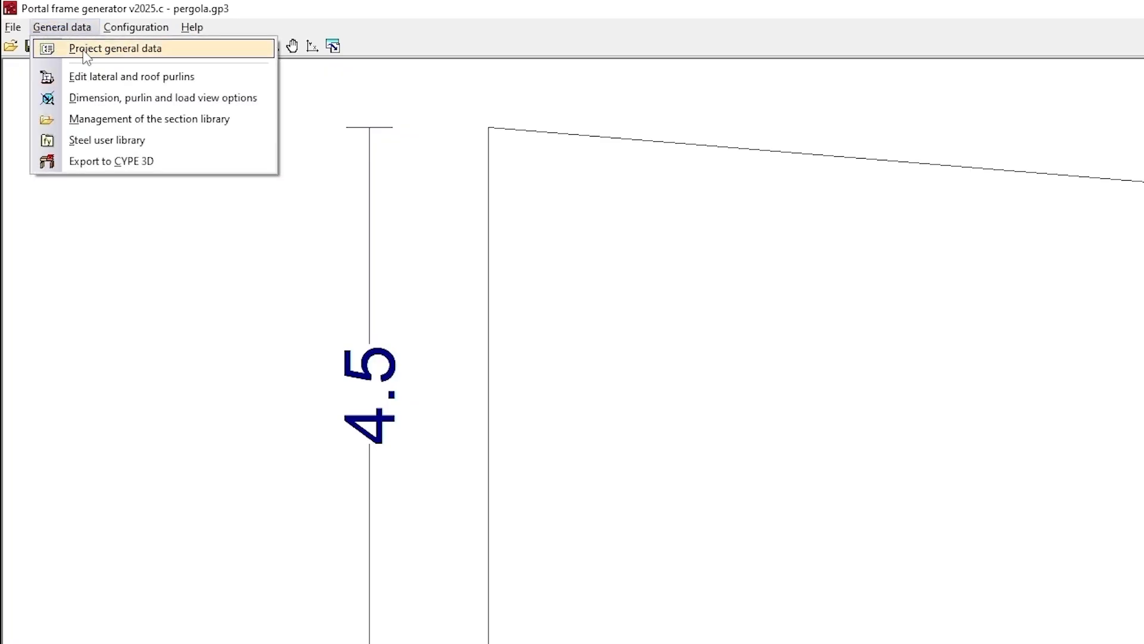
{"action": "left_click", "coordinate": [87, 53]}
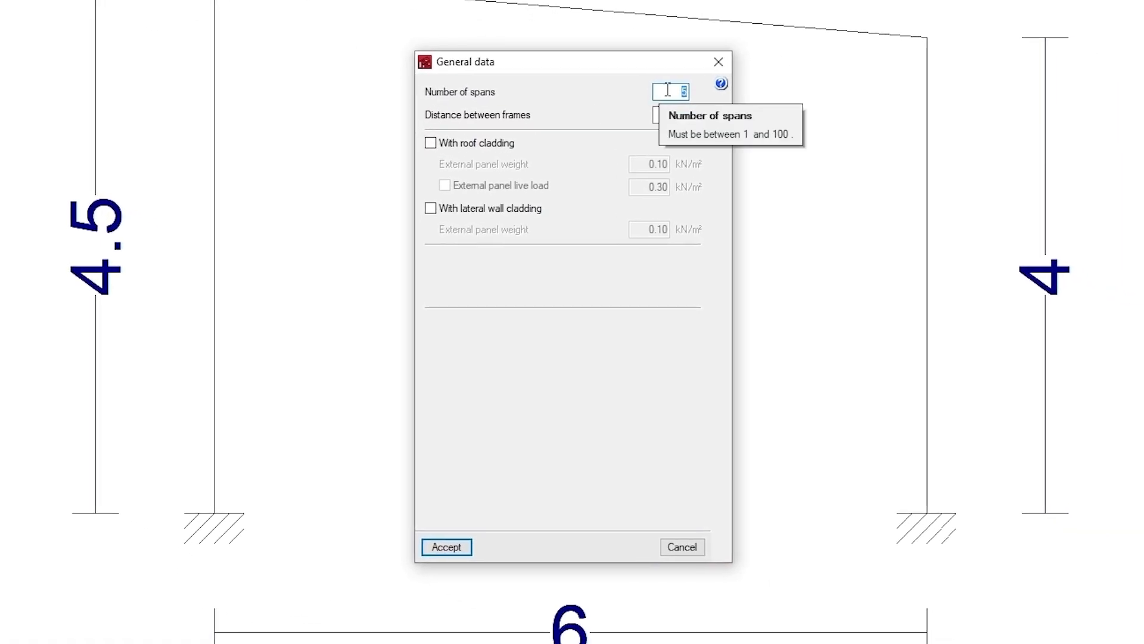
{"action": "type", "text": "2"}
{"action": "key", "text": "Tab"}
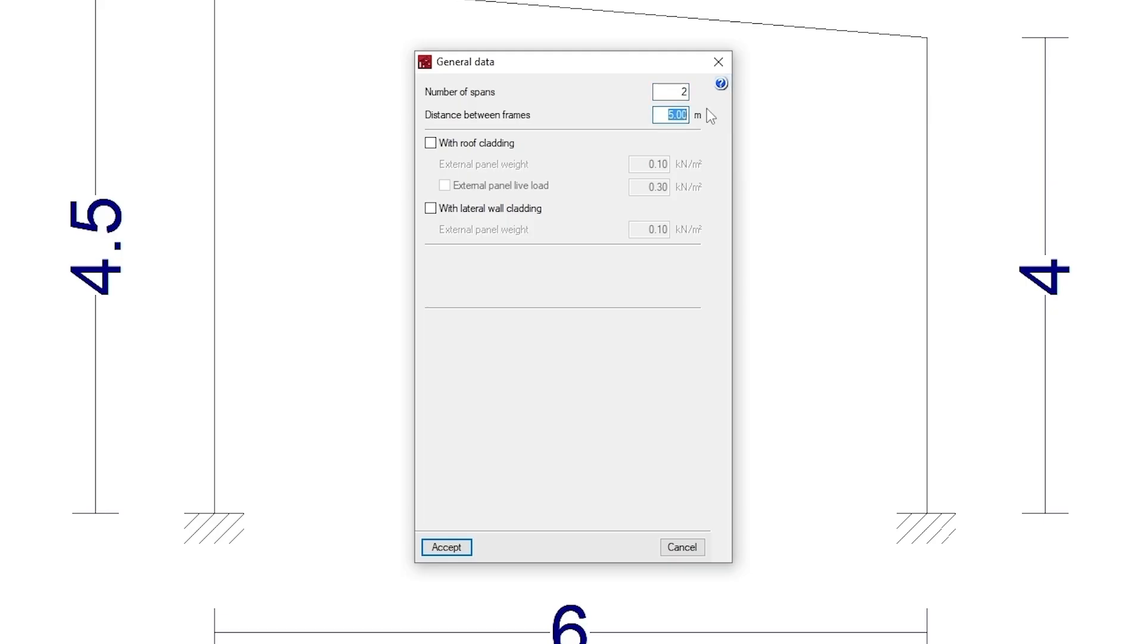
{"action": "type", "text": "6.5"}
{"action": "key", "text": "Return"}
{"action": "left_click", "coordinate": [431, 144]}
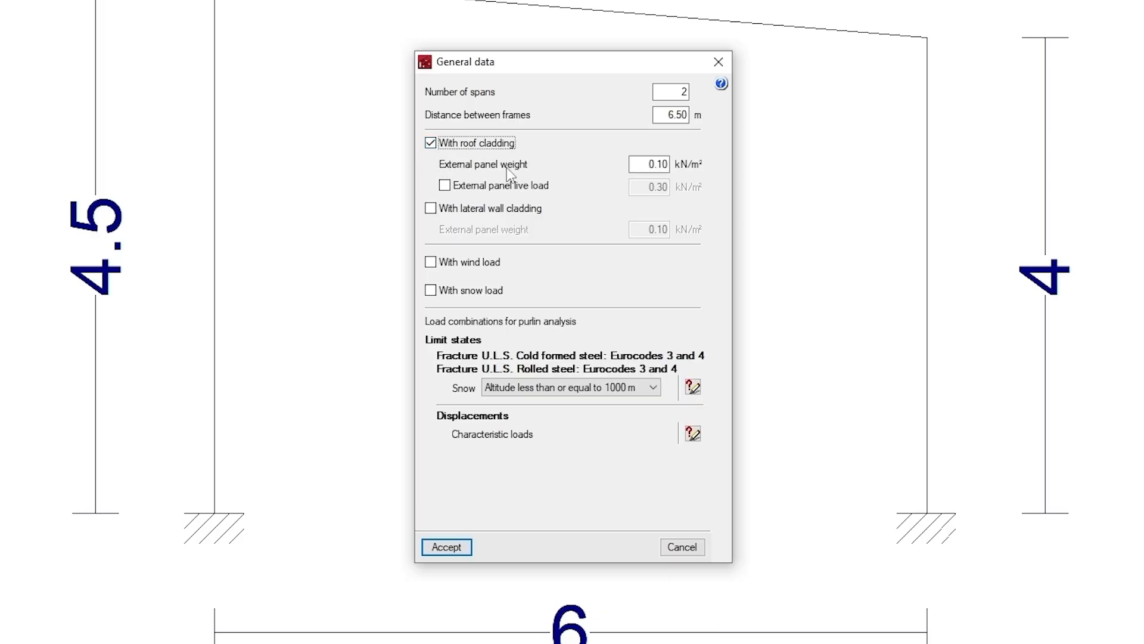
{"action": "left_click_drag", "start_coordinate": [633, 163], "coordinate": [715, 169]}
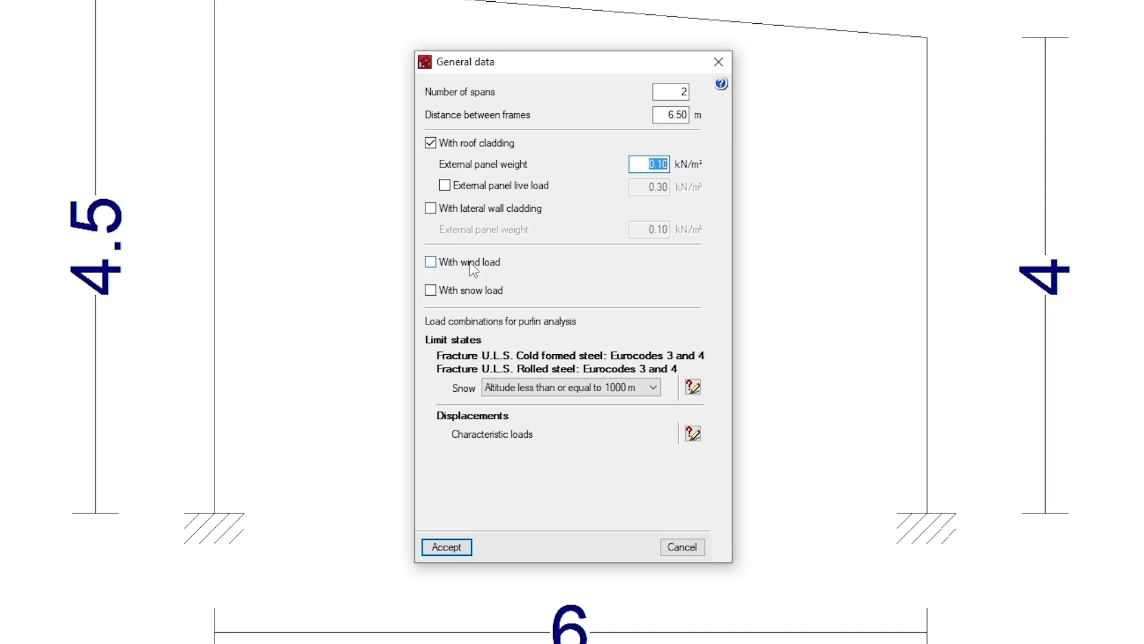
Add wind load according to Eurocode 1 (EU) with a 26 m/s reference speed and terrain category III
{"action": "left_click", "coordinate": [430, 262]}
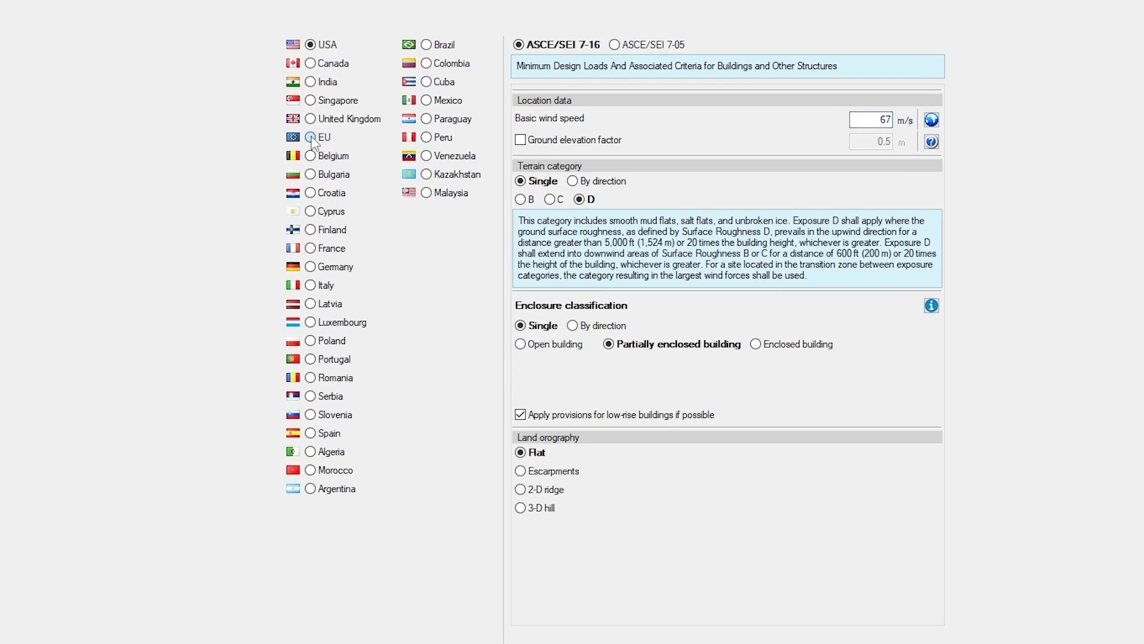
{"action": "left_click", "coordinate": [311, 137]}
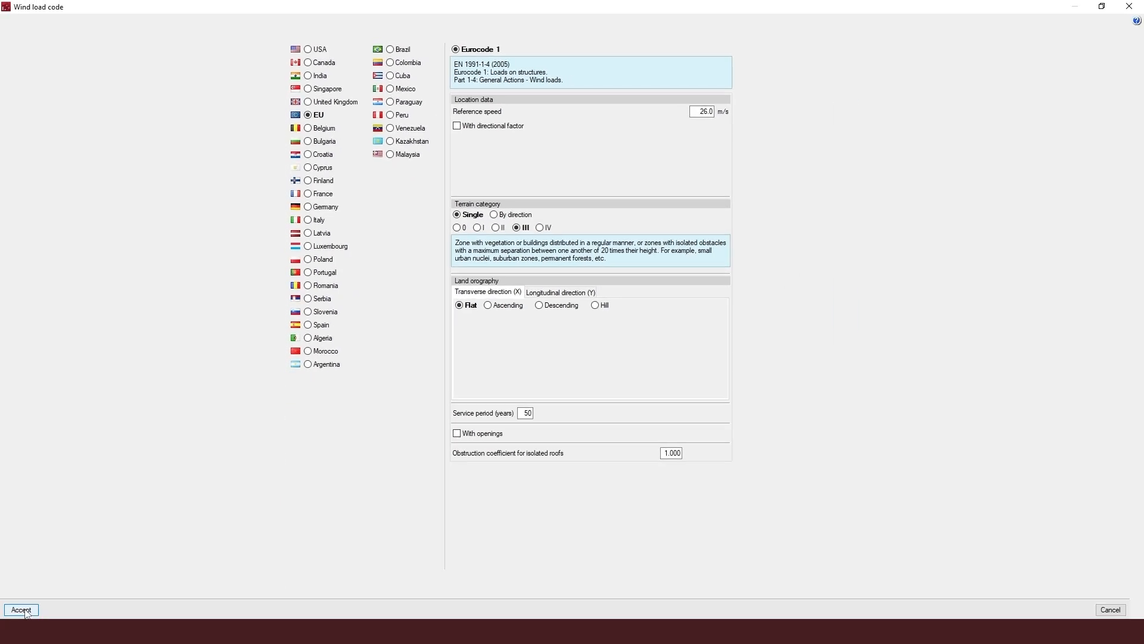
{"action": "left_click", "coordinate": [24, 610]}
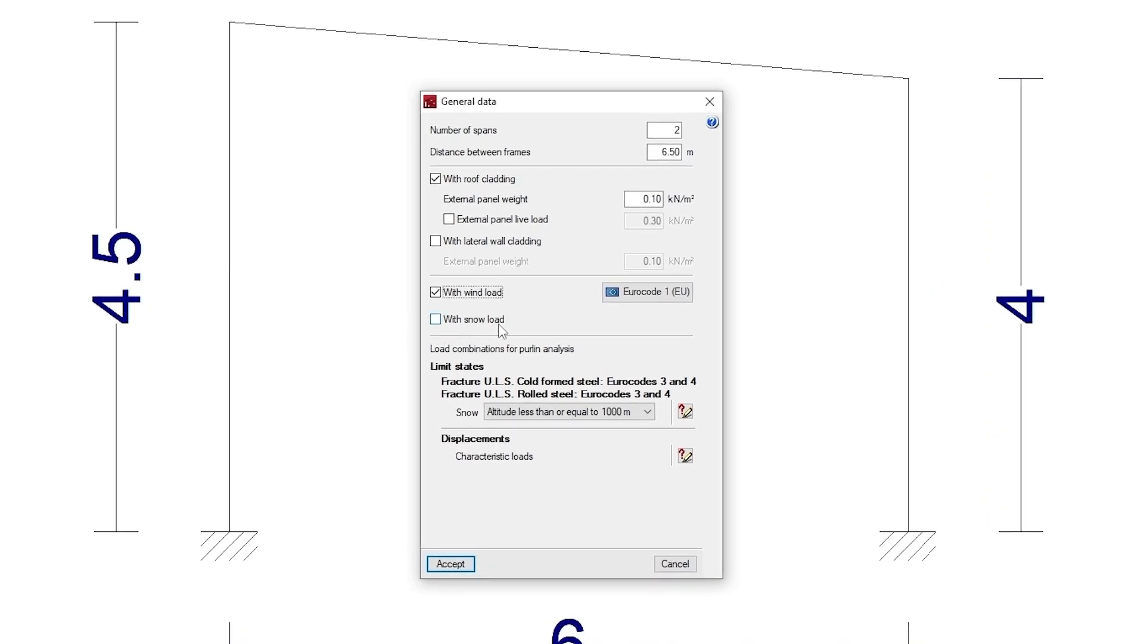
Add snow load according to Eurocode 1 for the Iberian Peninsula, zone 1, with a topographic height of 600 m, and accept the general data
{"action": "left_click", "coordinate": [435, 319]}
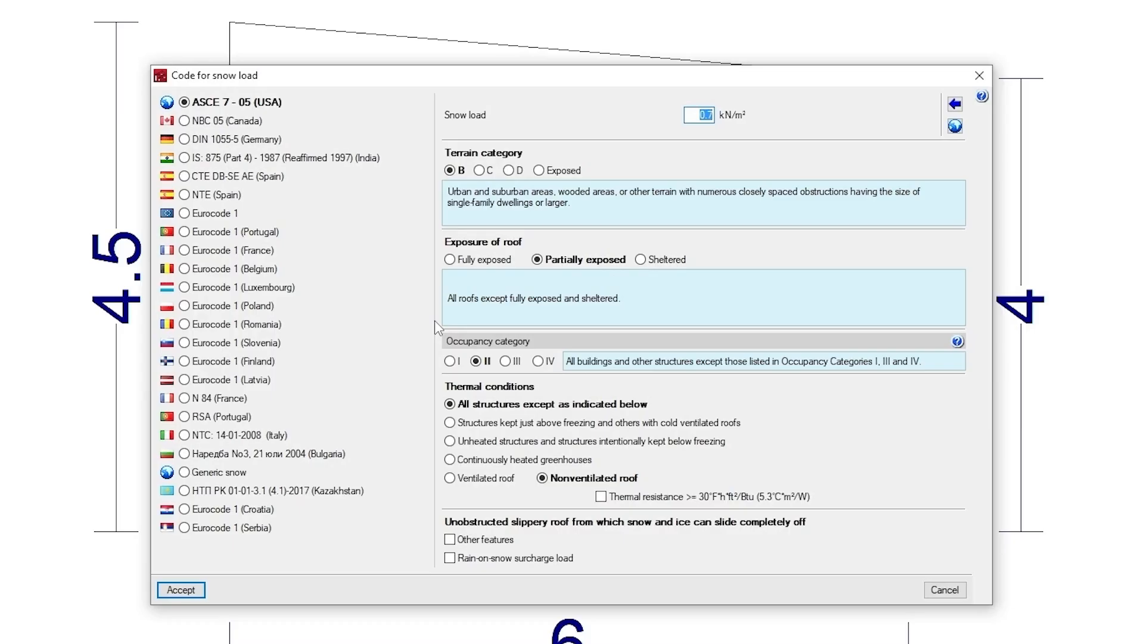
{"action": "left_click", "coordinate": [185, 214]}
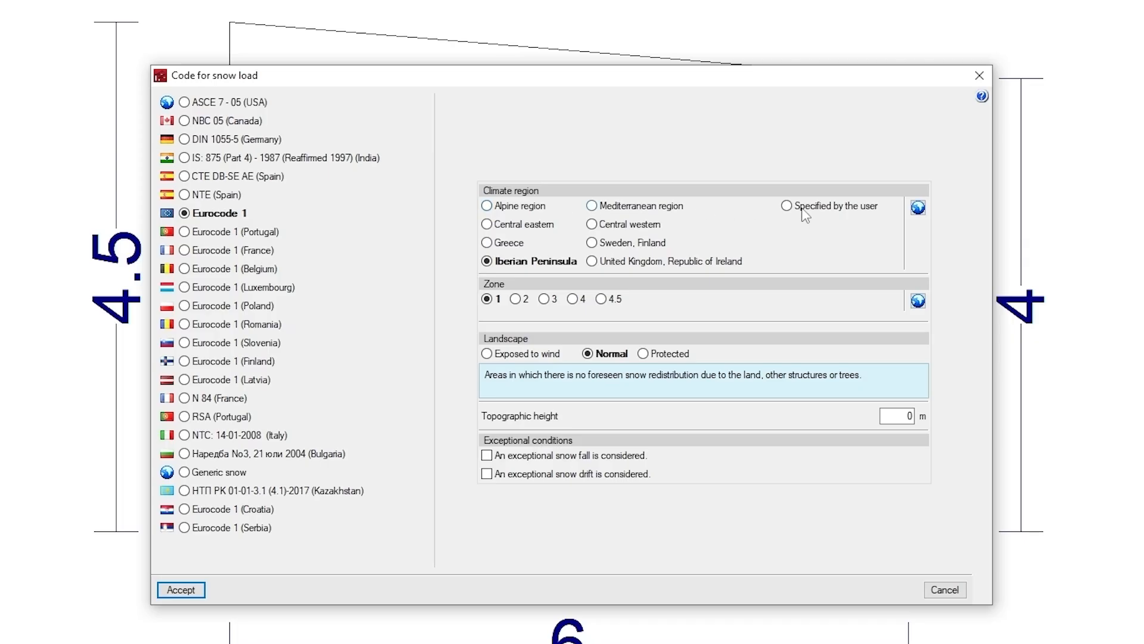
{"action": "left_click", "coordinate": [917, 207]}
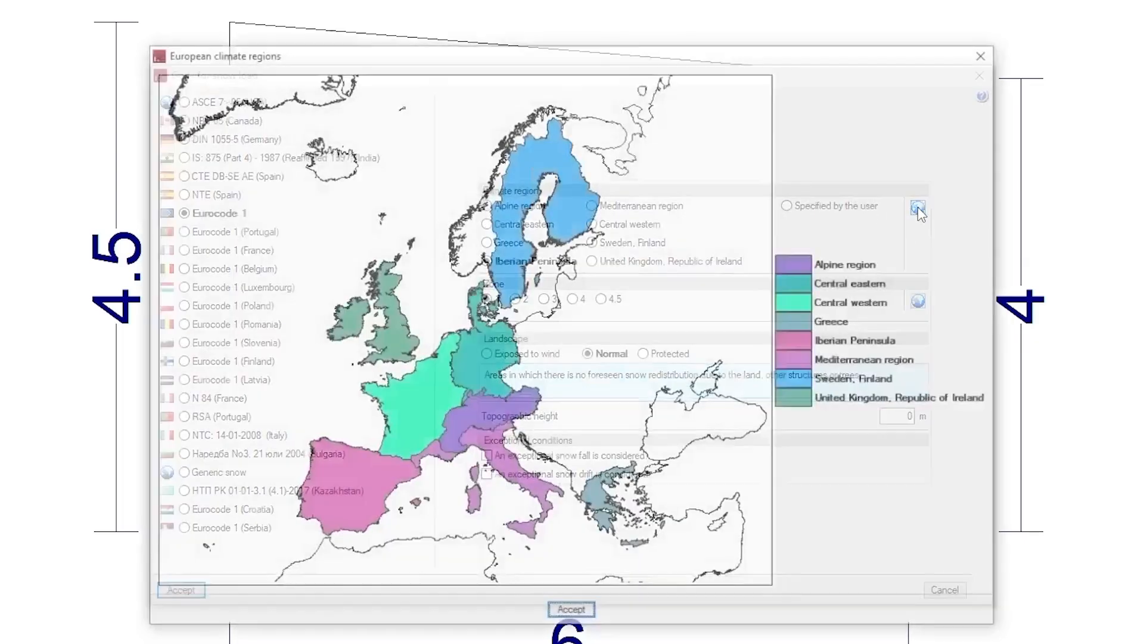
{"action": "left_click", "coordinate": [988, 53]}
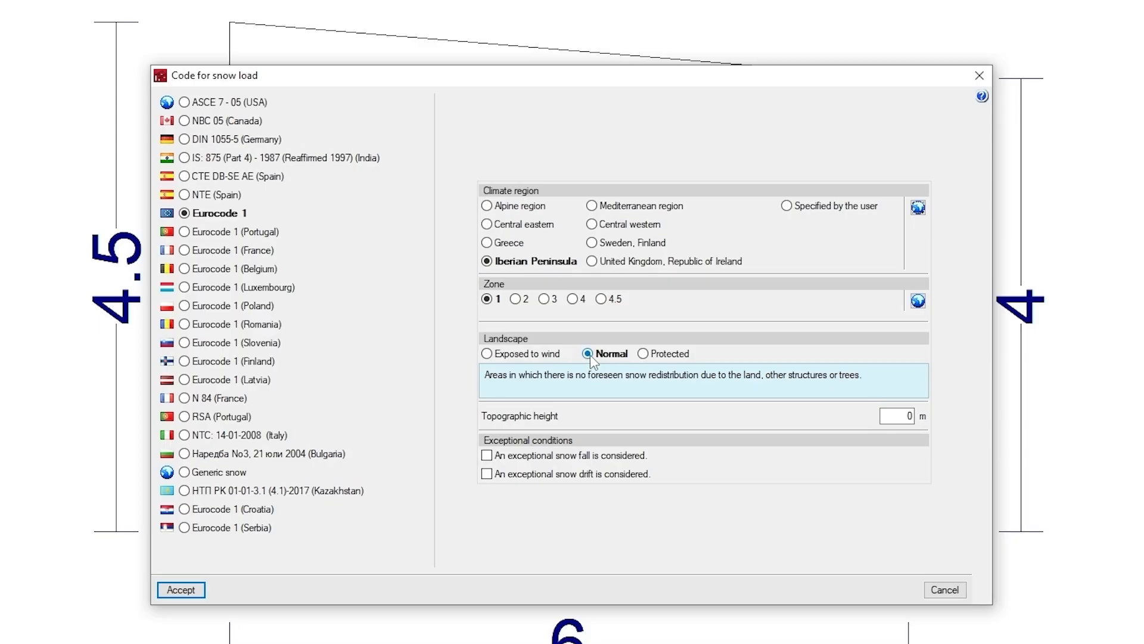
{"action": "double_click", "coordinate": [907, 415]}
{"action": "type", "text": "600"}
{"action": "left_click", "coordinate": [180, 590]}
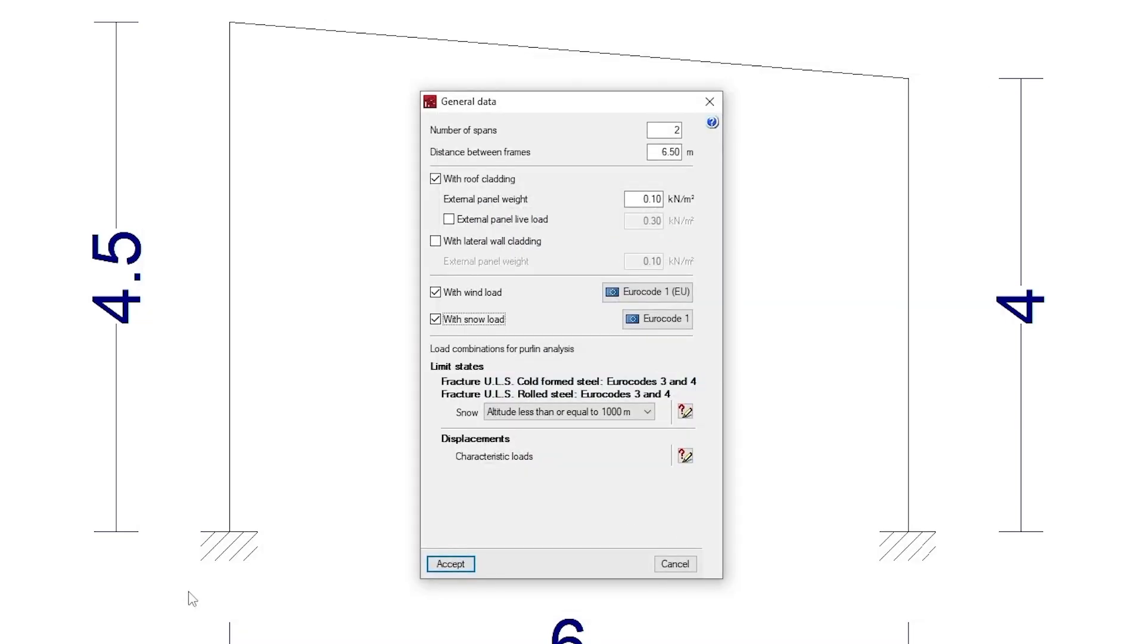
{"action": "left_click", "coordinate": [451, 563]}
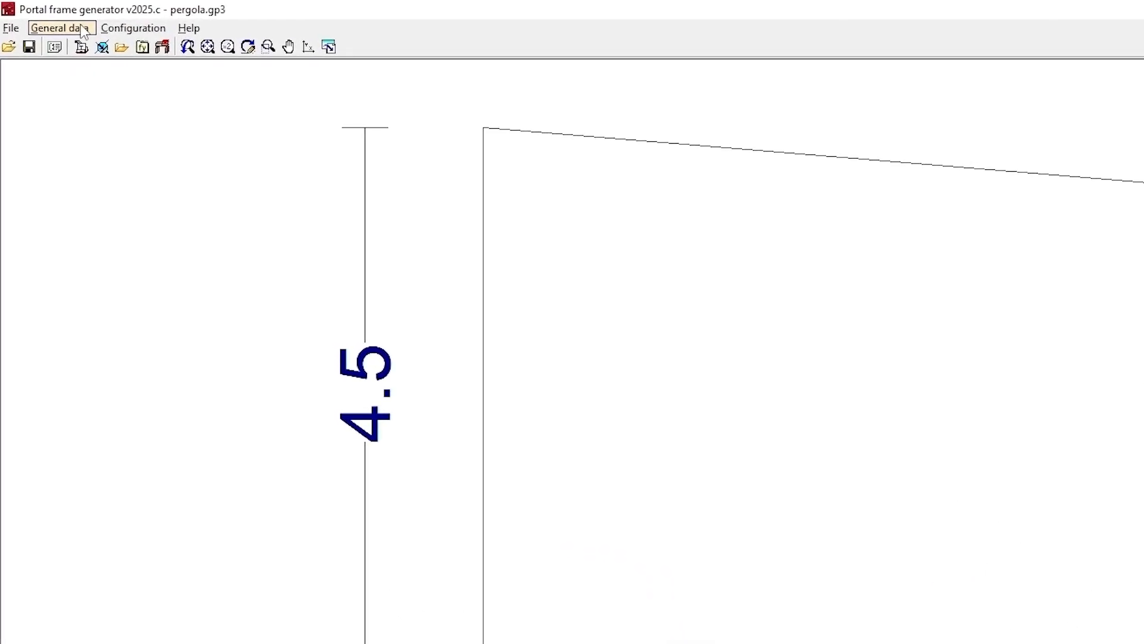
Open the roof purlin editor for the mono pitch frame
{"action": "left_click", "coordinate": [84, 29]}
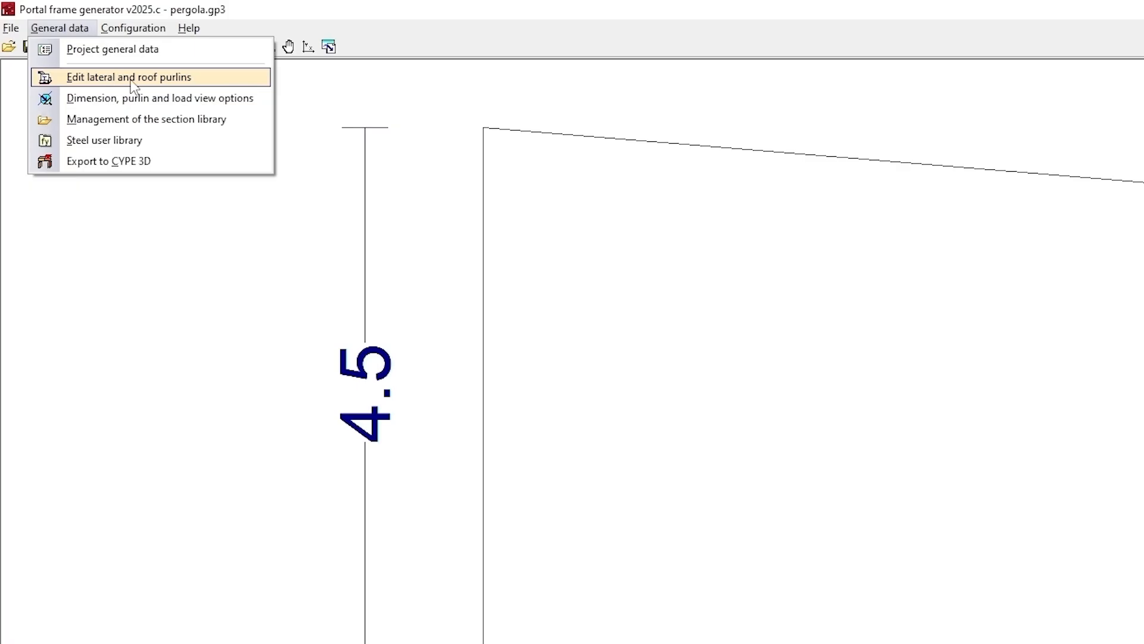
{"action": "left_click", "coordinate": [198, 84]}
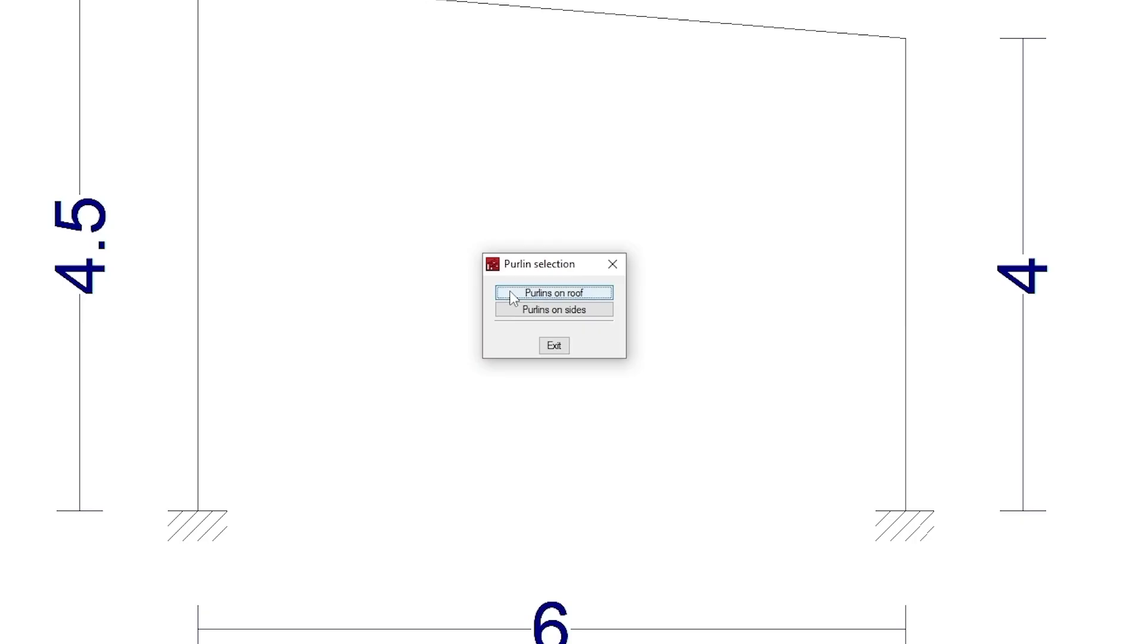
{"action": "left_click", "coordinate": [514, 294]}
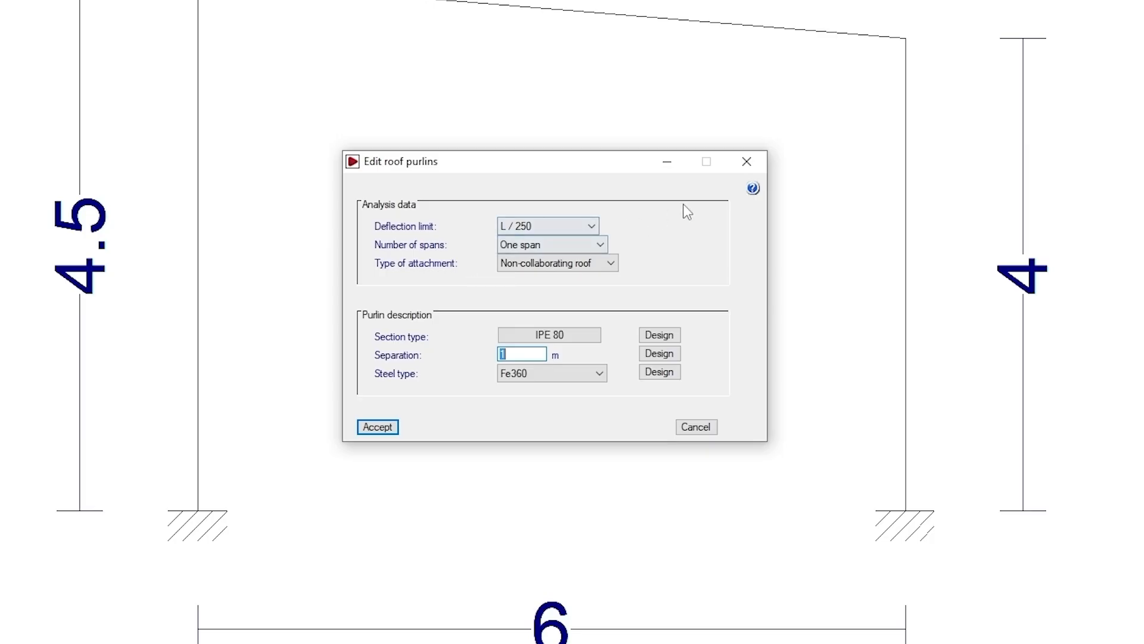
Consult the help on deflection limit, number of spans and type of attachment, and set the roof purlin attachment to Rigid fixing
{"action": "left_click", "coordinate": [753, 189]}
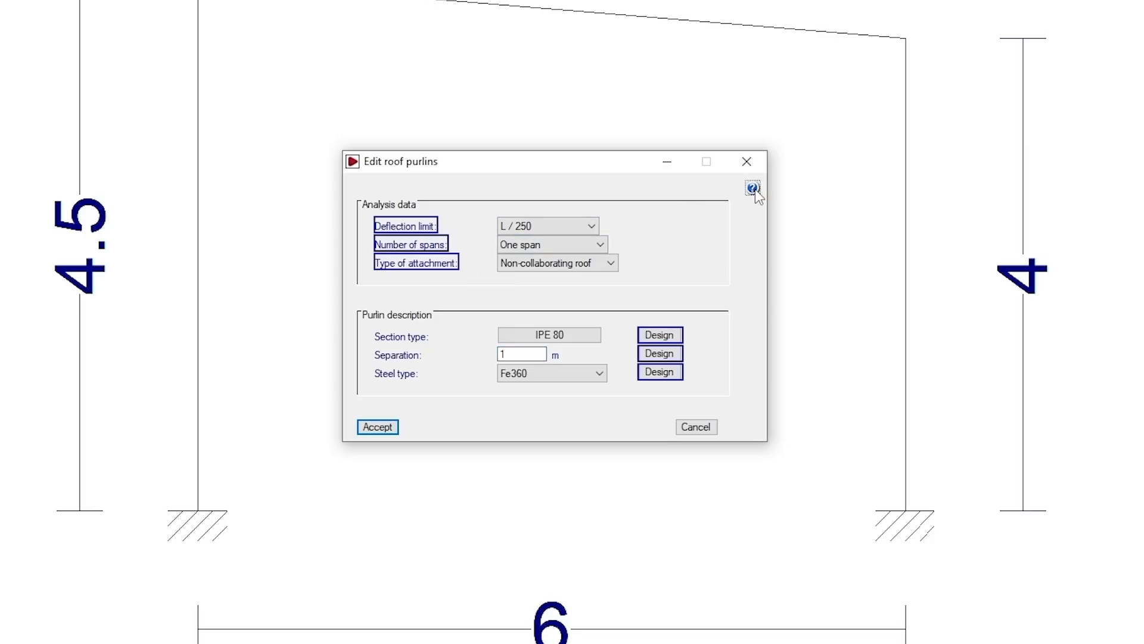
{"action": "left_click", "coordinate": [423, 228]}
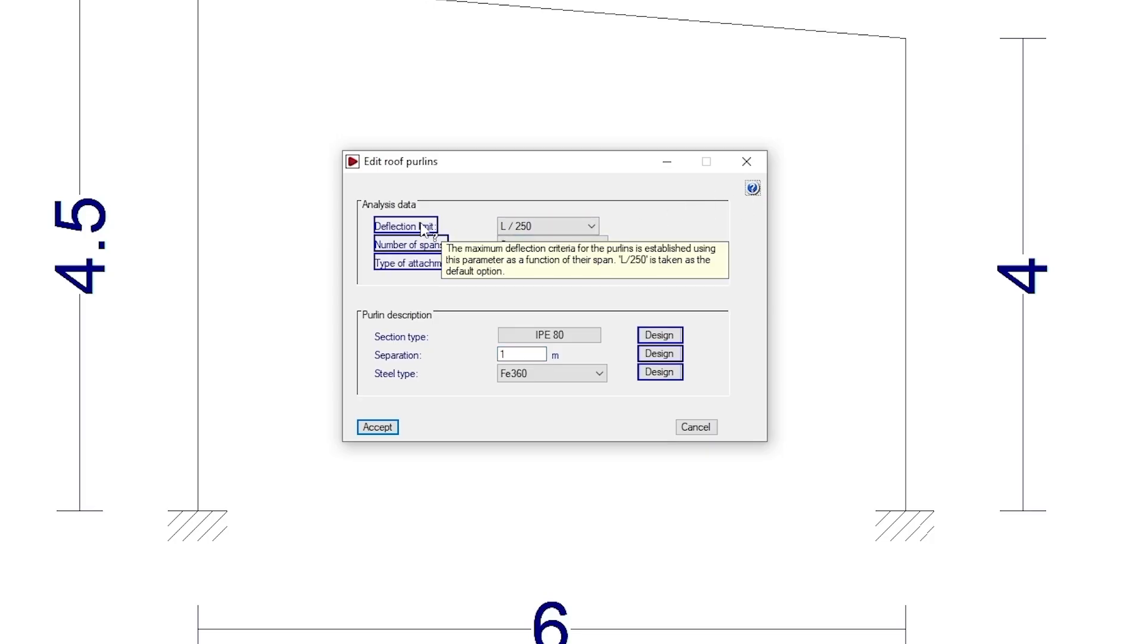
{"action": "left_click", "coordinate": [423, 245]}
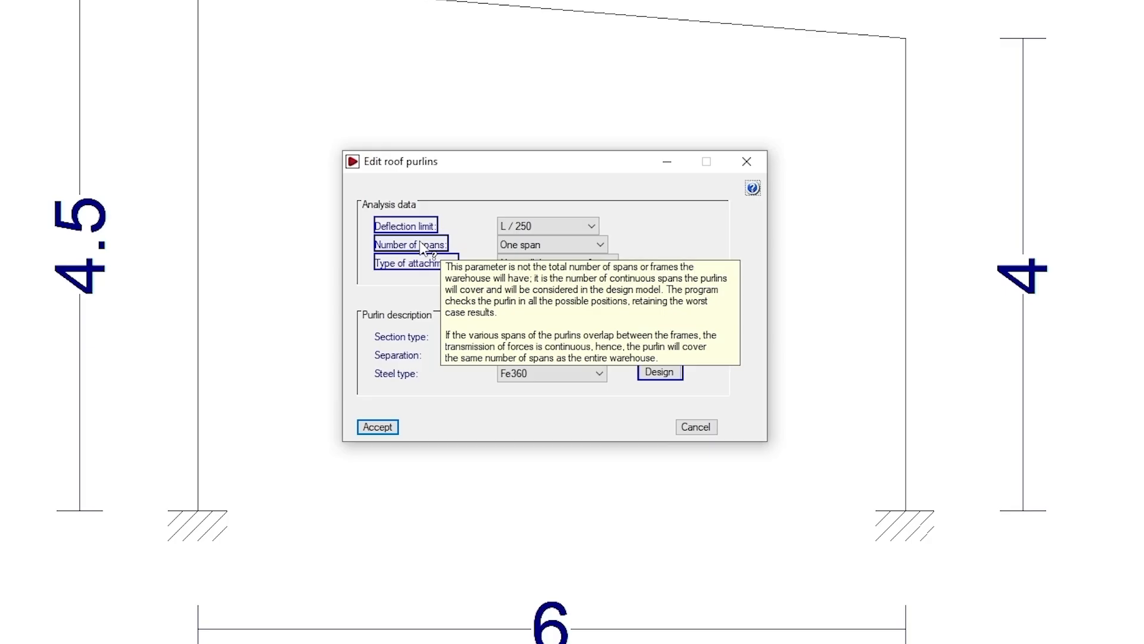
{"action": "left_click", "coordinate": [417, 266]}
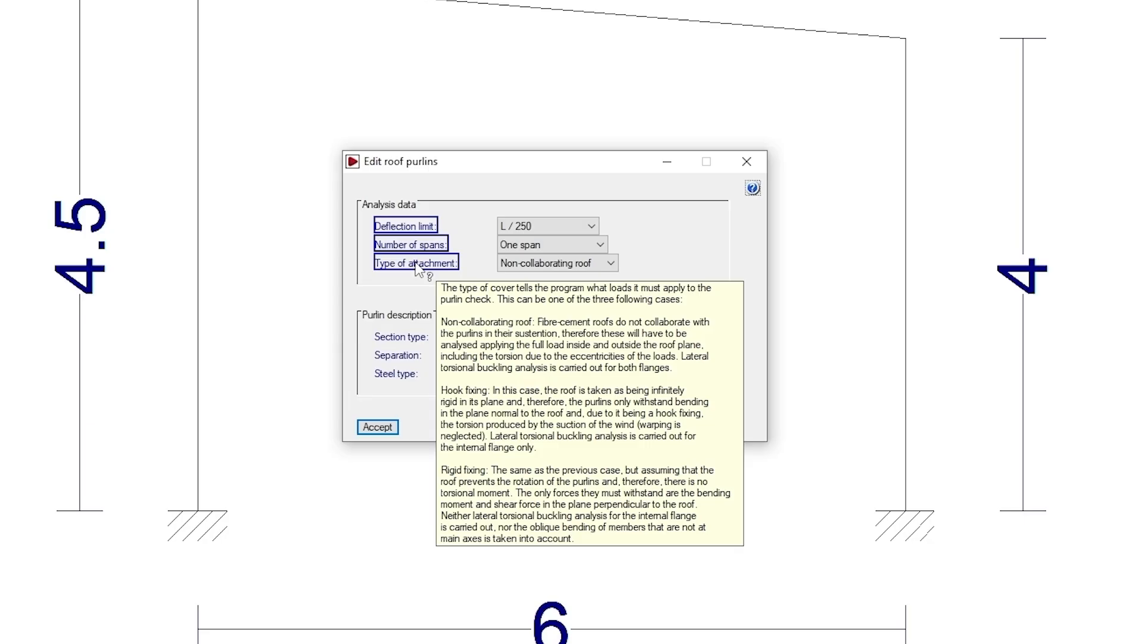
{"action": "right_click", "coordinate": [416, 263]}
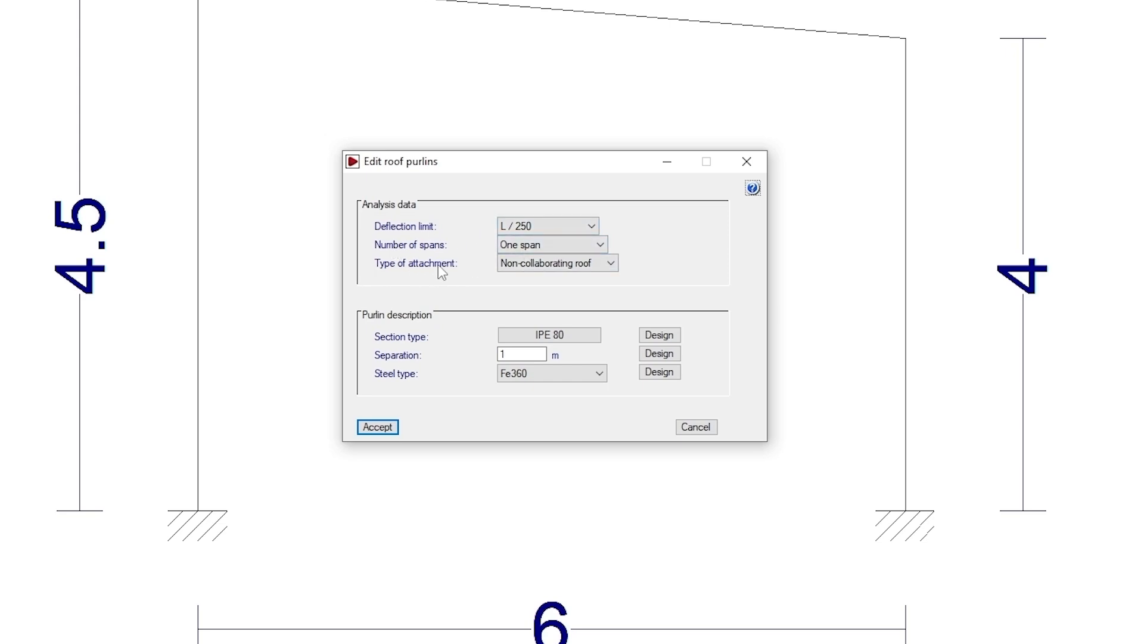
{"action": "left_click", "coordinate": [547, 269]}
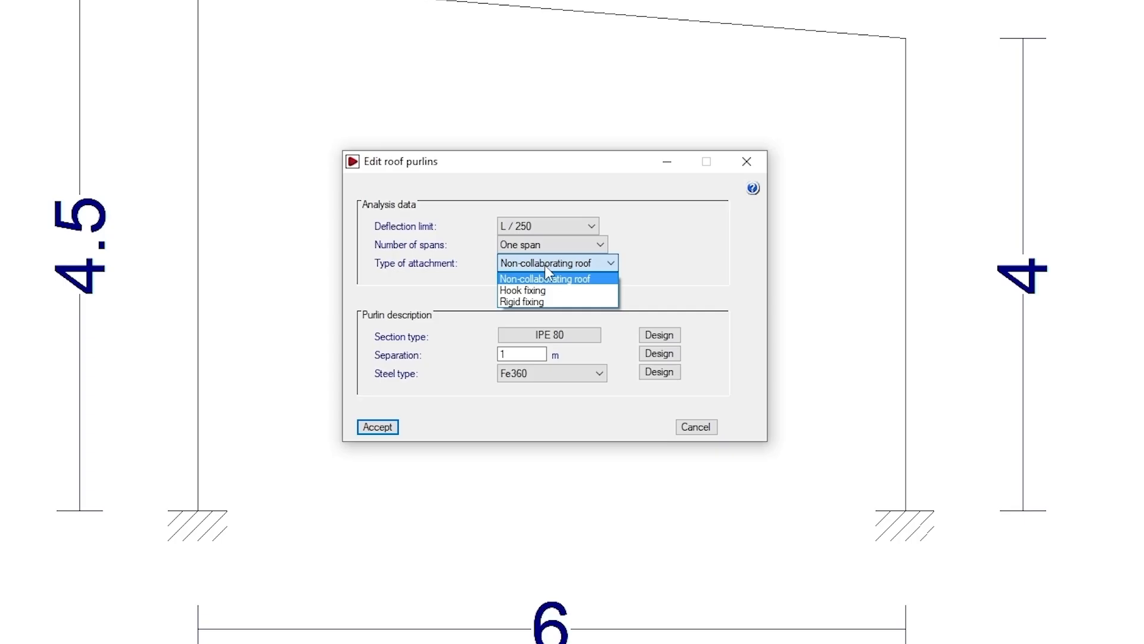
{"action": "left_click", "coordinate": [545, 301]}
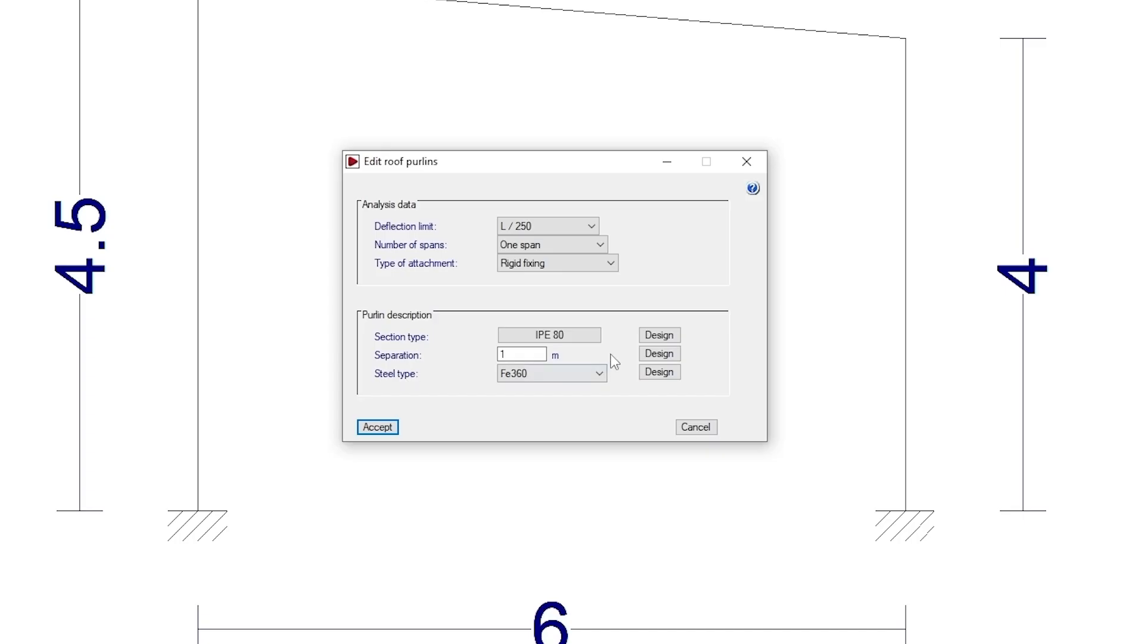
Examine the material options in the purlin section selection and return to rolled steel sections
{"action": "left_click", "coordinate": [567, 336]}
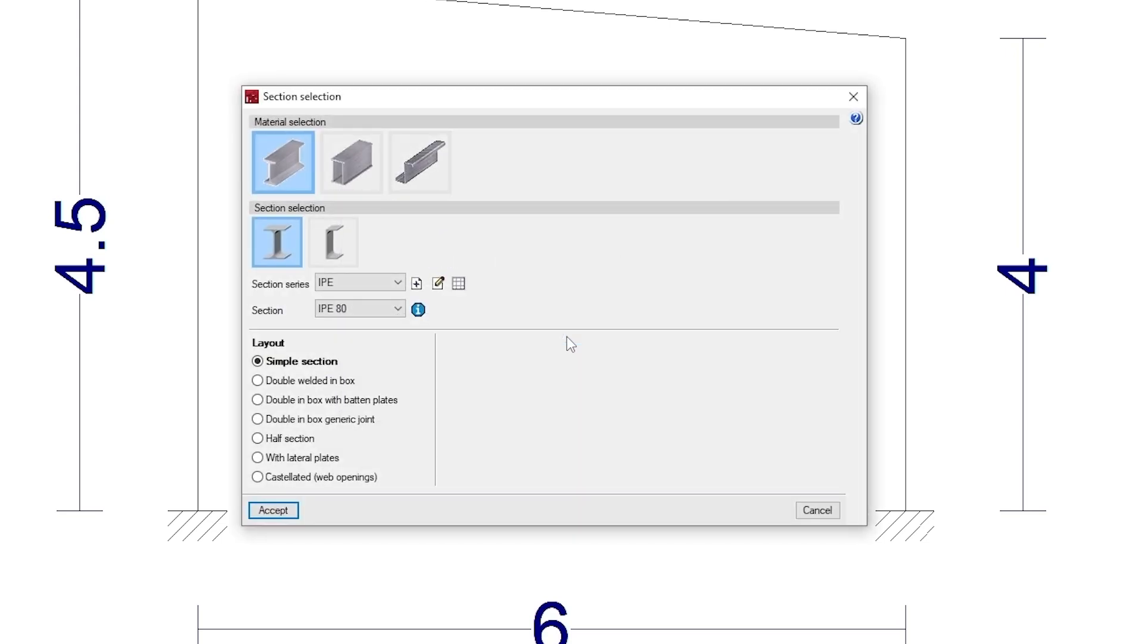
{"action": "left_click", "coordinate": [344, 190]}
{"action": "left_click", "coordinate": [417, 187]}
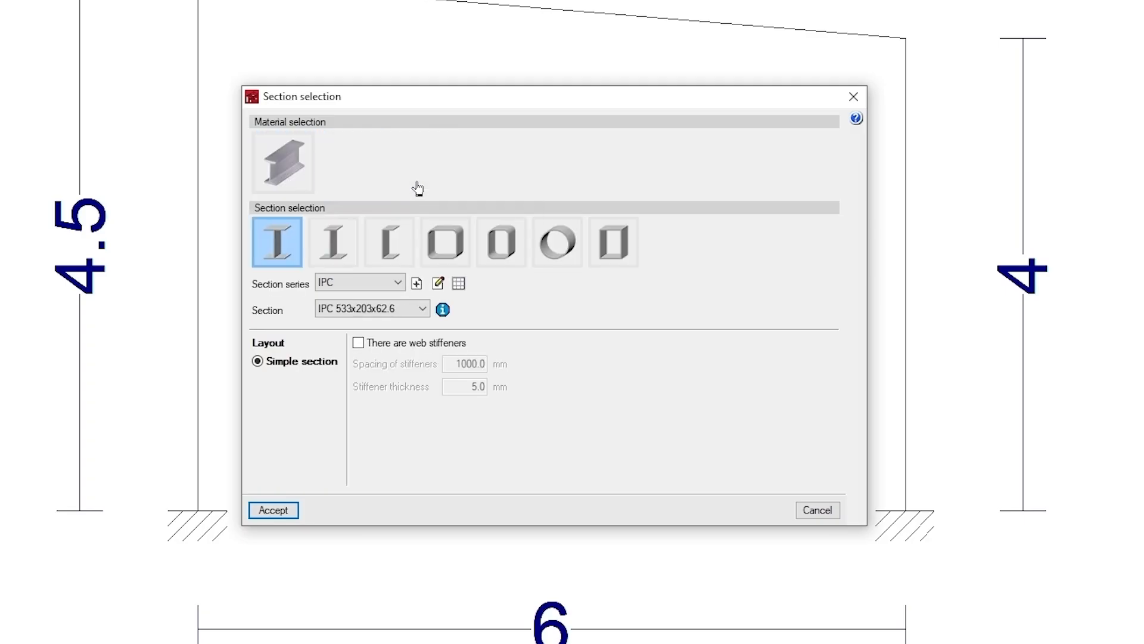
{"action": "left_click", "coordinate": [296, 187]}
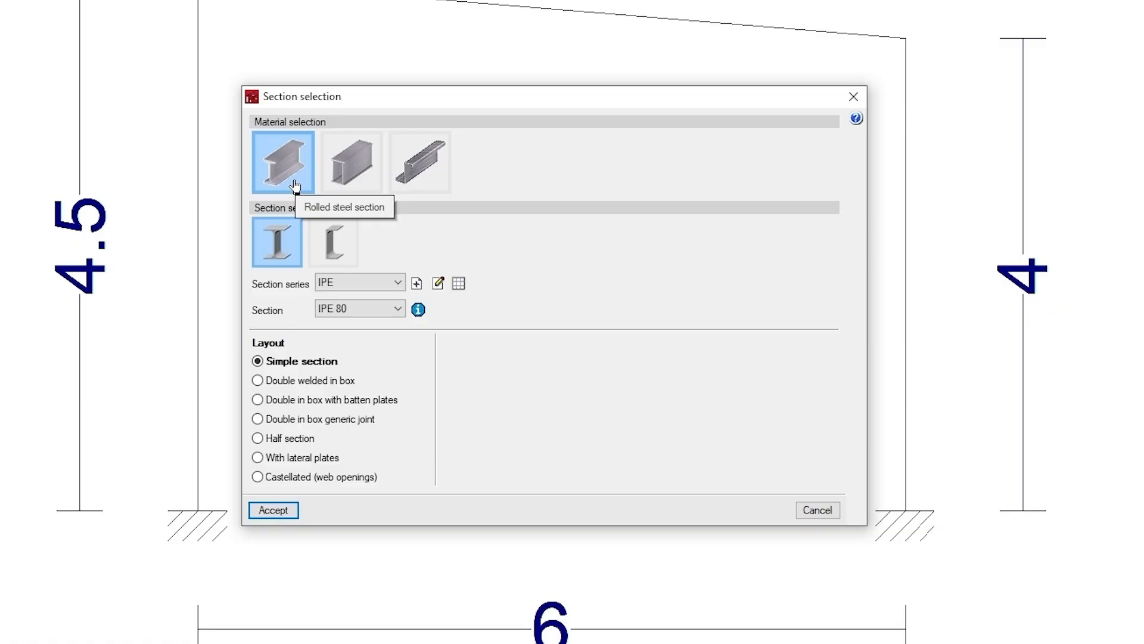
Examine the forms for defining a new section series and a custom I section, and close both without creating anything
{"action": "left_click", "coordinate": [416, 284]}
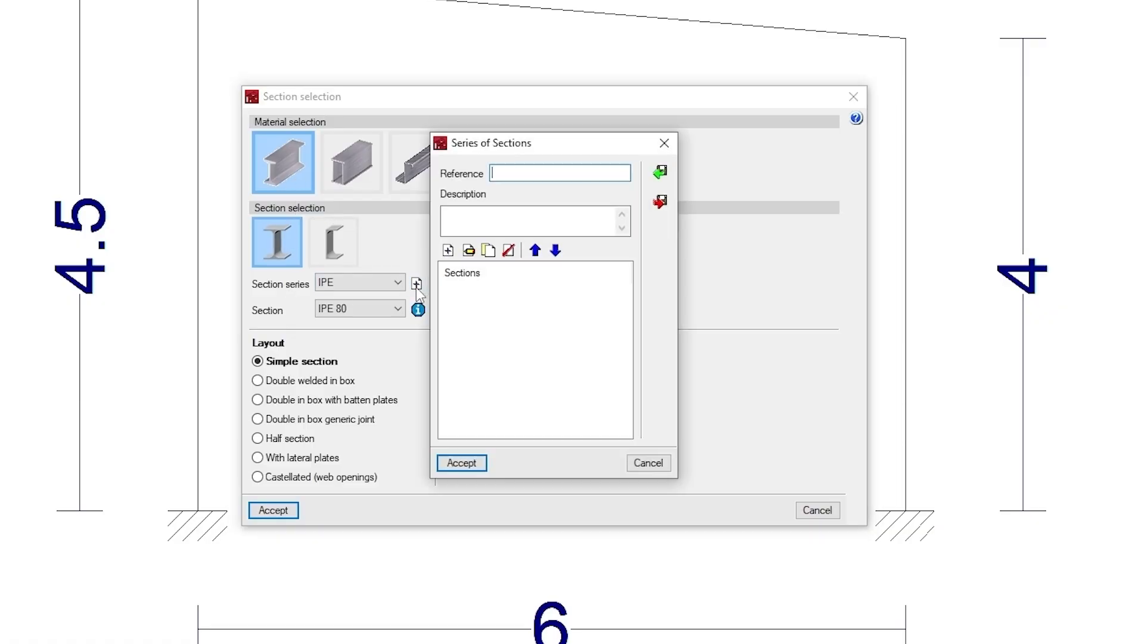
{"action": "left_click", "coordinate": [448, 251]}
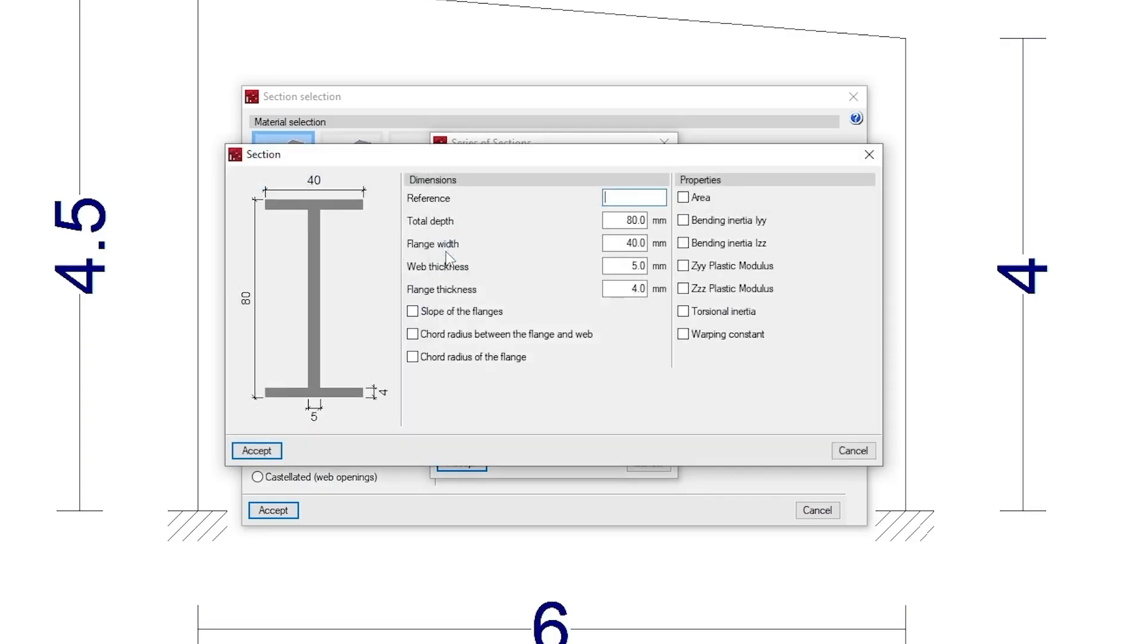
{"action": "left_click", "coordinate": [868, 155]}
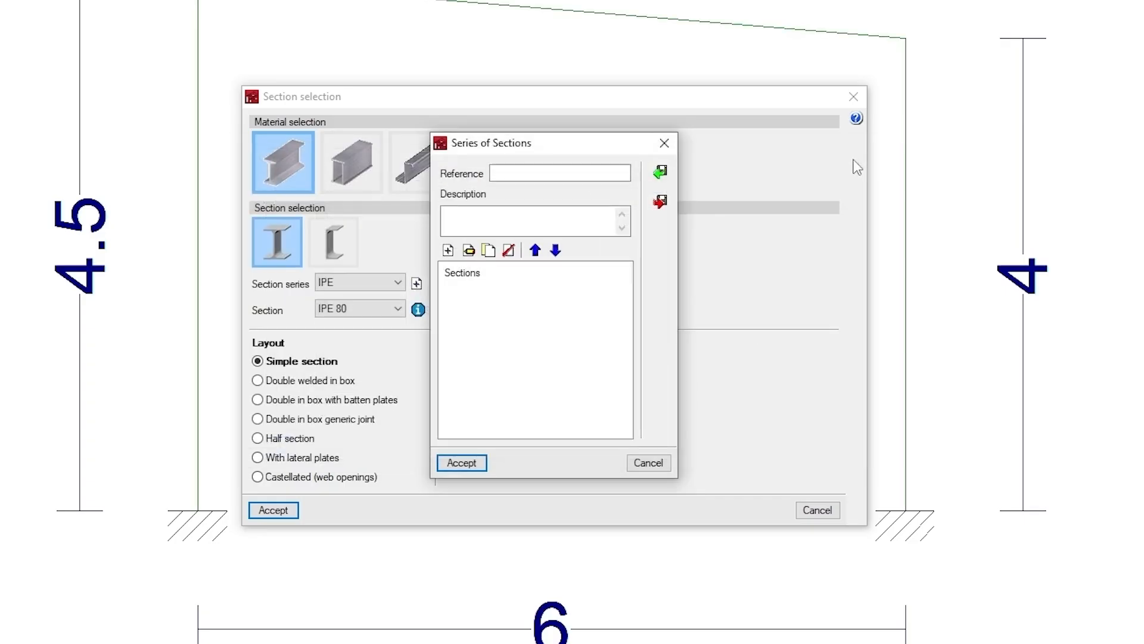
{"action": "left_click", "coordinate": [665, 145]}
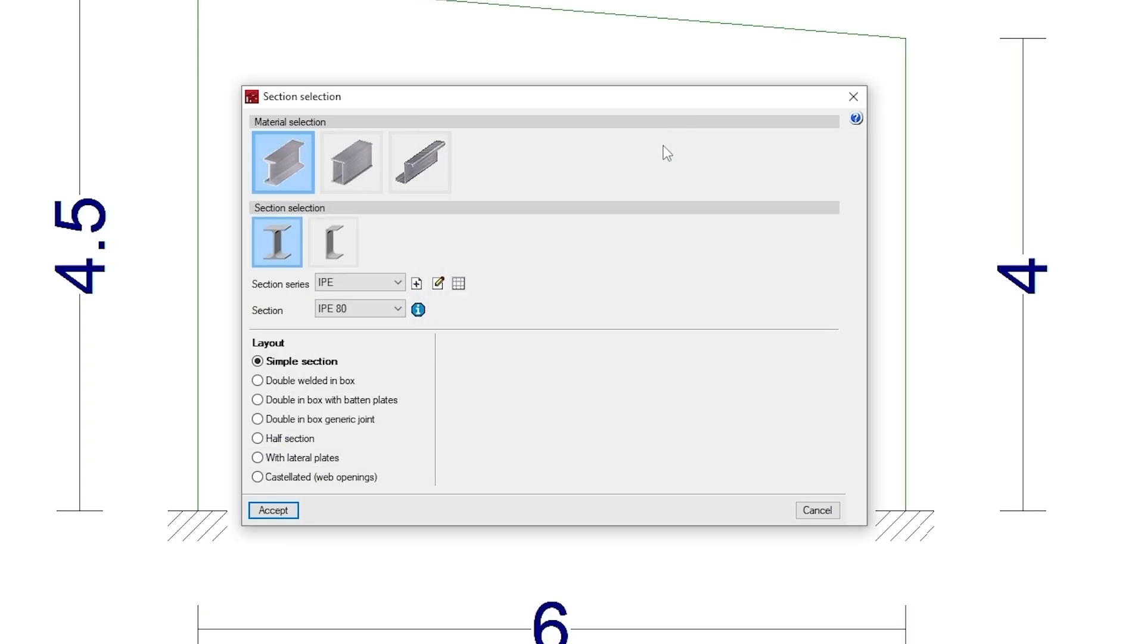
Examine the predefined section series available for import, including Nbe-ea95, and keep the simple IPE 80 section for the purlins
{"action": "left_click", "coordinate": [462, 285]}
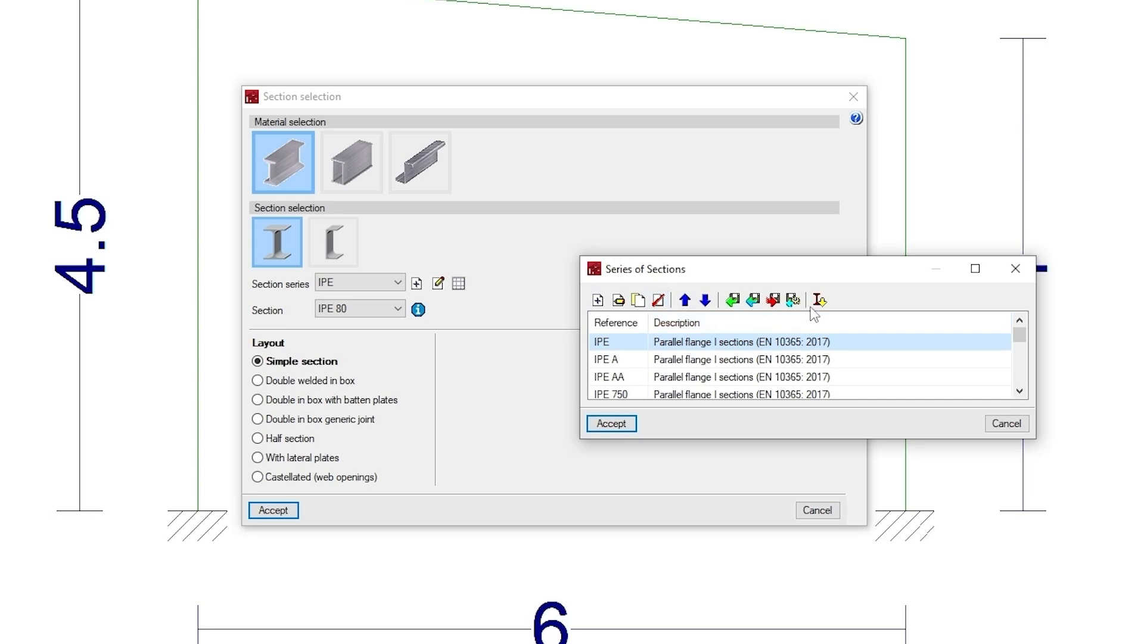
{"action": "left_click", "coordinate": [819, 300]}
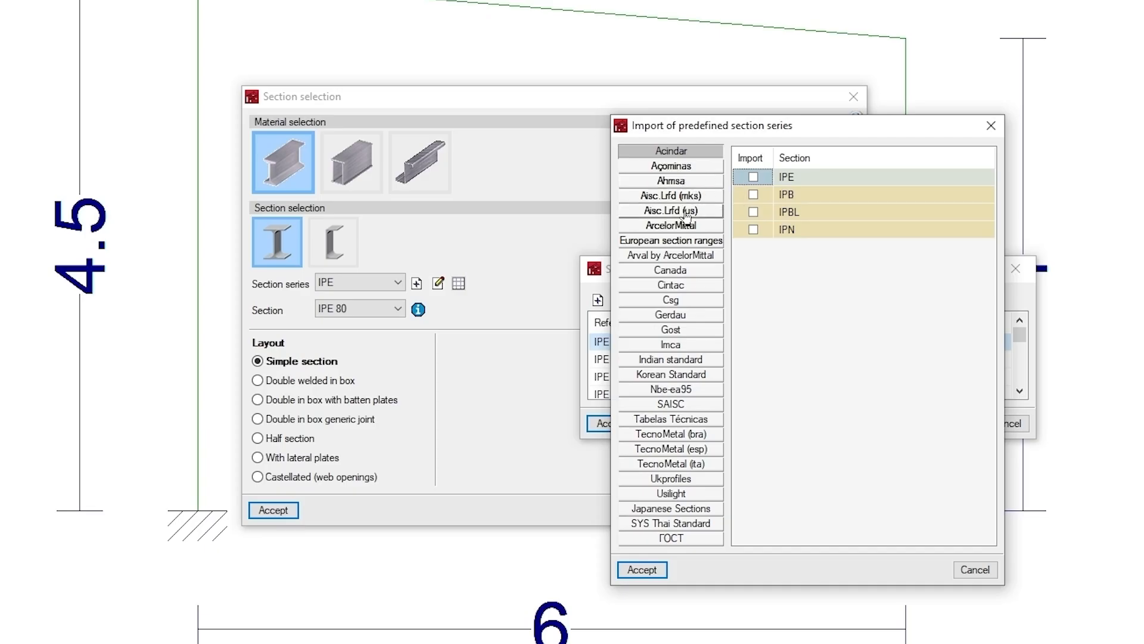
{"action": "left_click", "coordinate": [672, 390]}
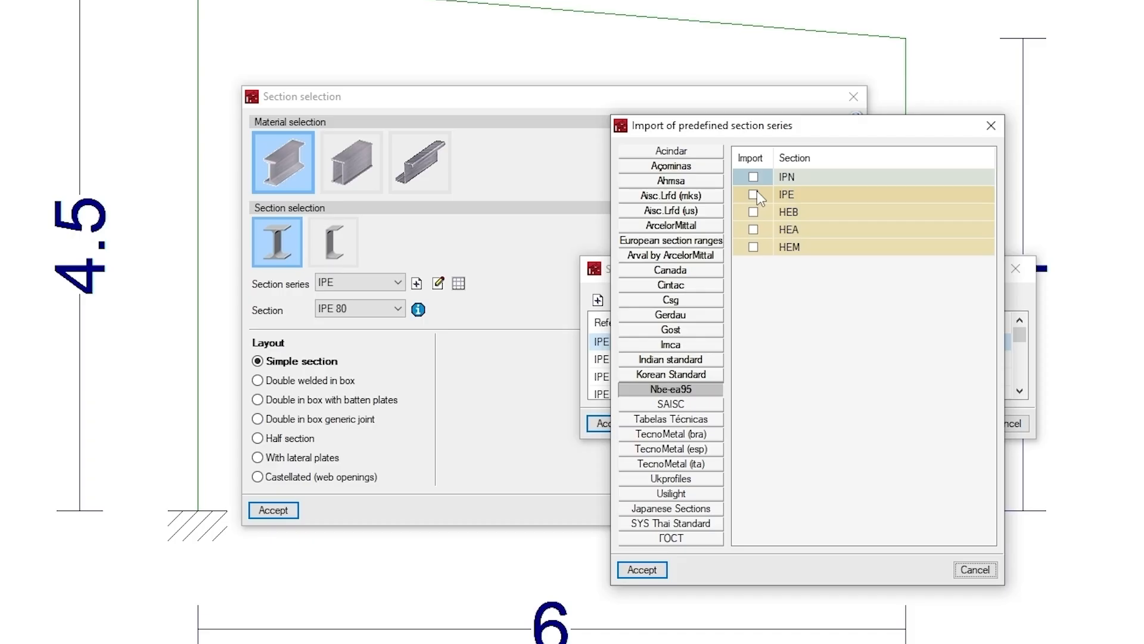
{"action": "left_click", "coordinate": [642, 569]}
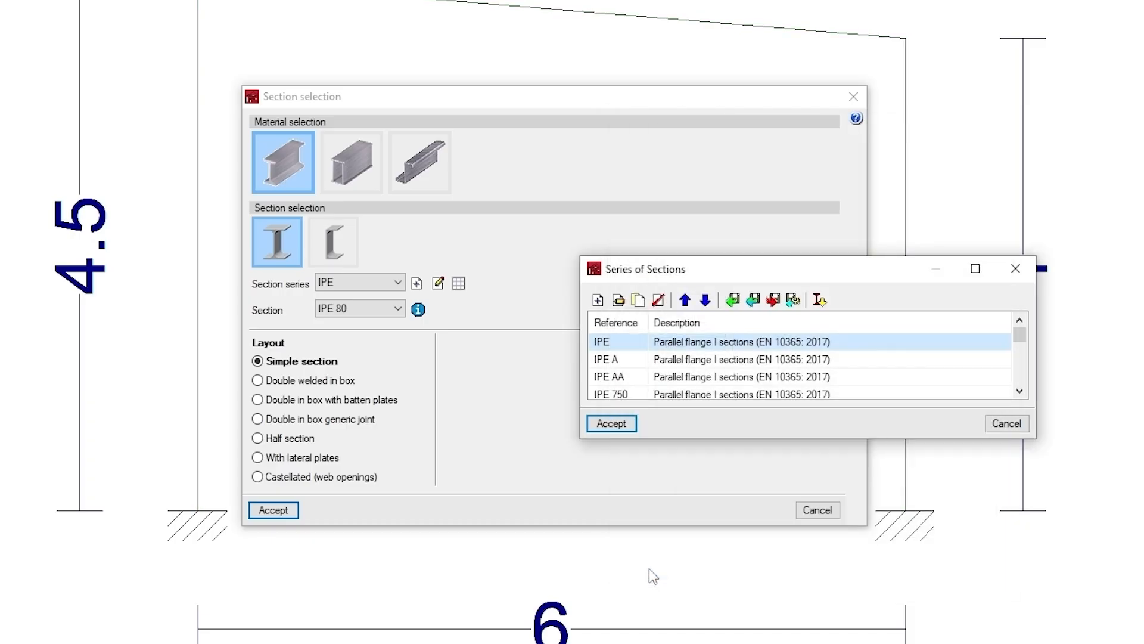
{"action": "left_click", "coordinate": [612, 423]}
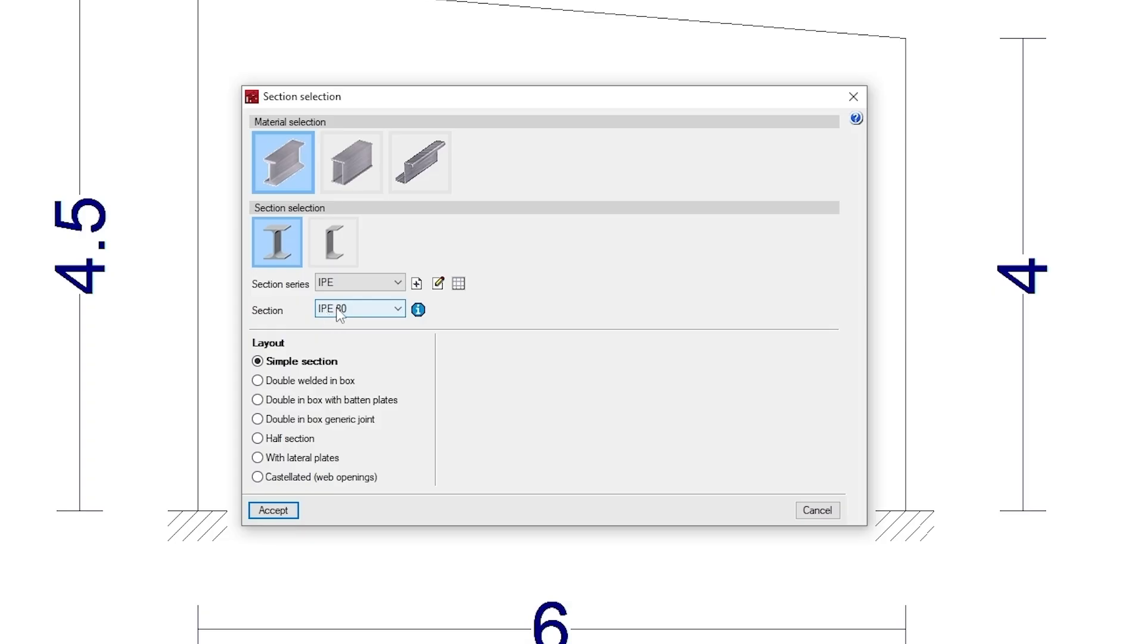
{"action": "left_click", "coordinate": [278, 510]}
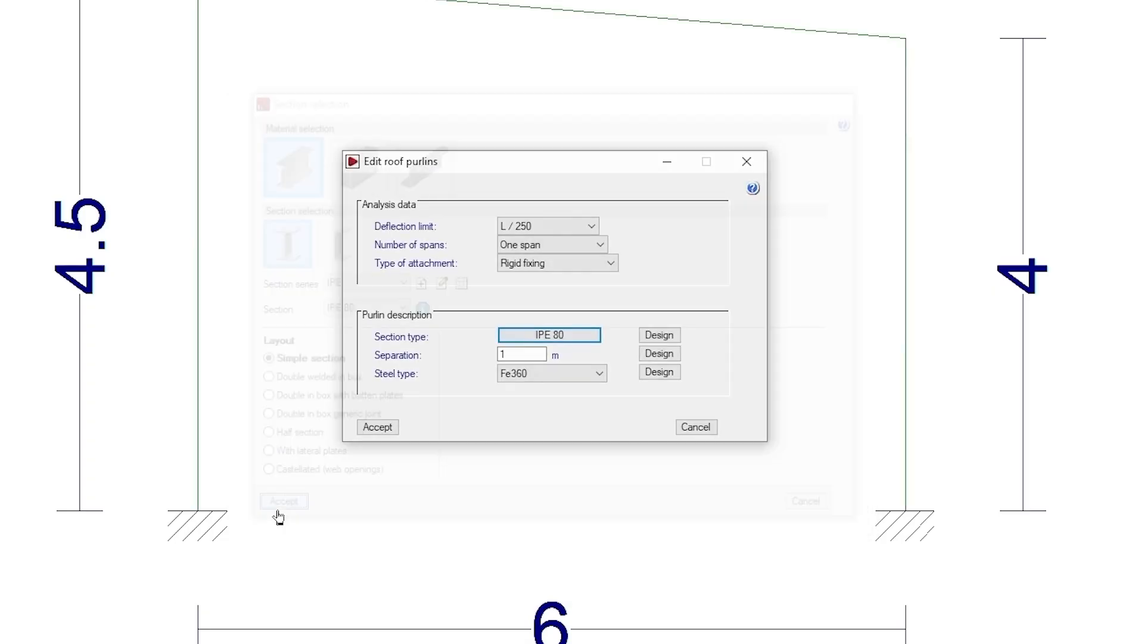
Set the roof purlin separation to 1.3 m and the steel type to Fe430
{"action": "left_click", "coordinate": [506, 356]}
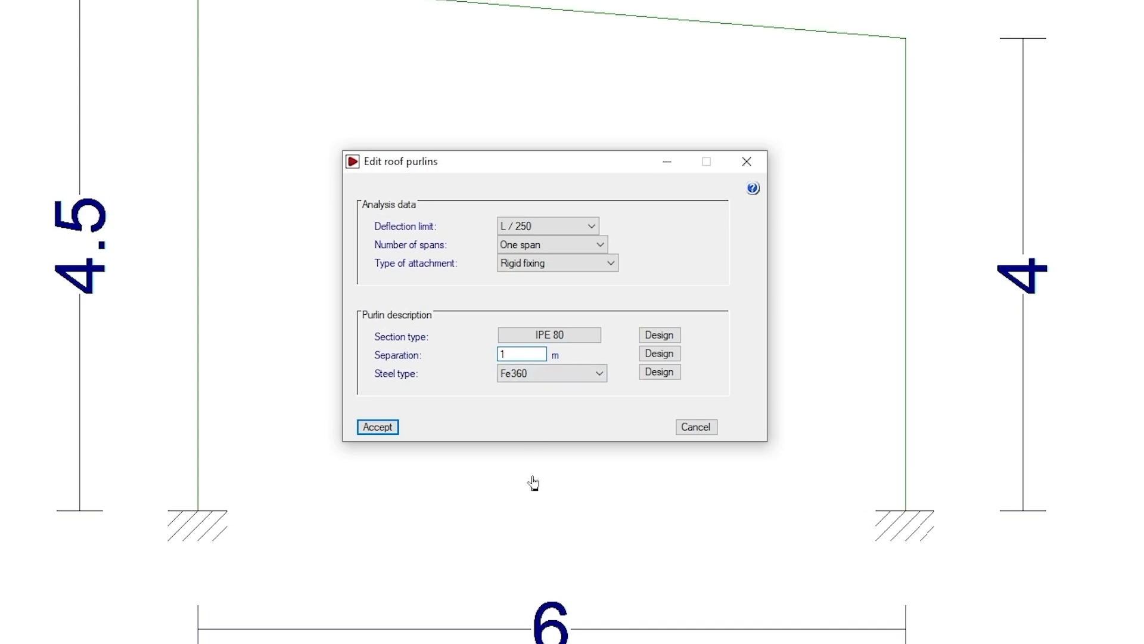
{"action": "type", "text": ".3"}
{"action": "left_click", "coordinate": [539, 373]}
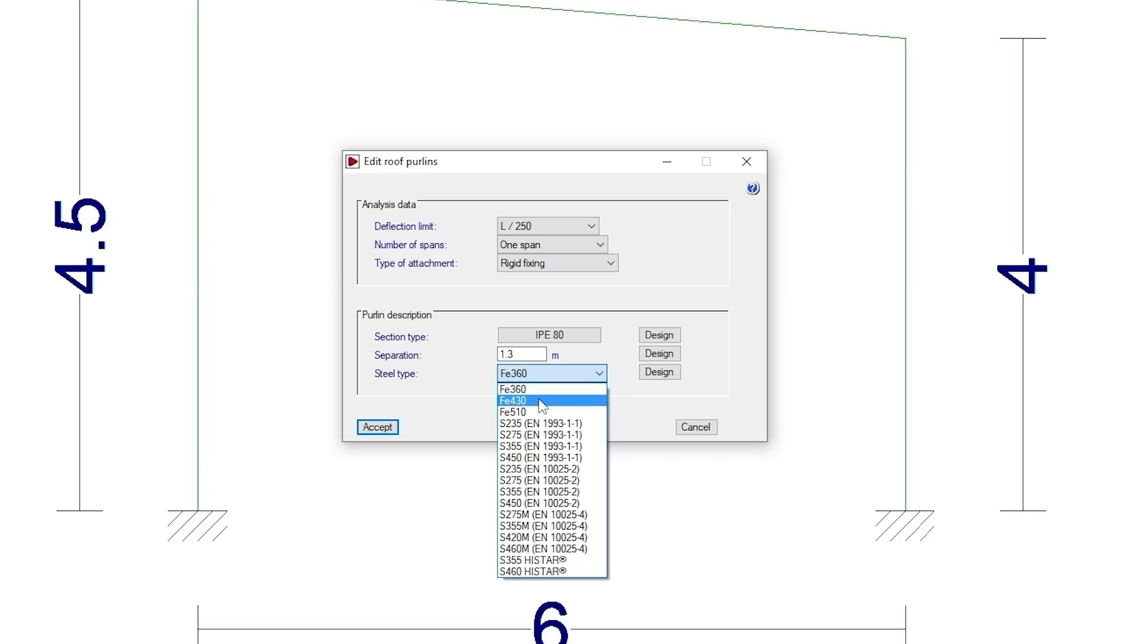
{"action": "left_click", "coordinate": [538, 401]}
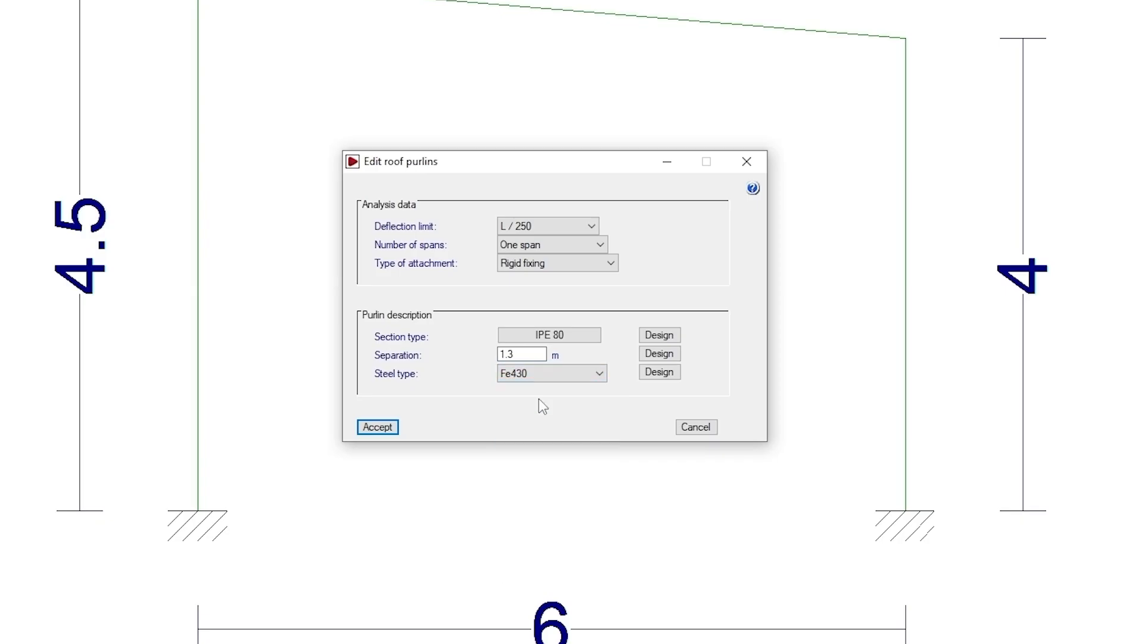
{"action": "left_click", "coordinate": [525, 352]}
{"action": "double_click", "coordinate": [525, 353]}
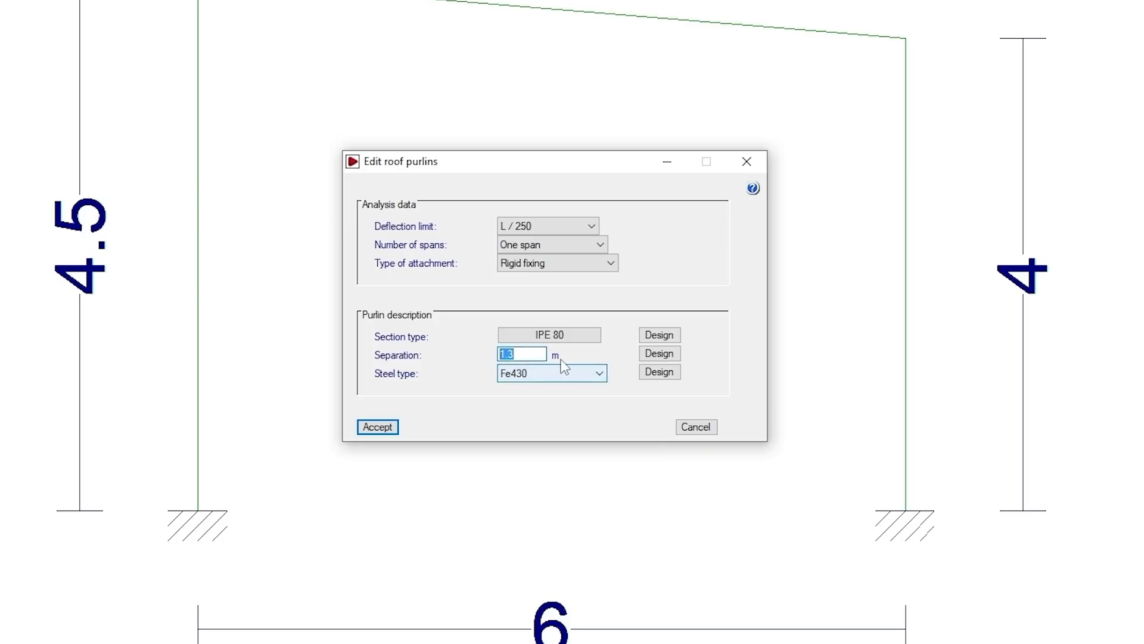
Run the section design for the roof purlins and adopt IPE 200 from the IPE series
{"action": "left_click", "coordinate": [672, 335]}
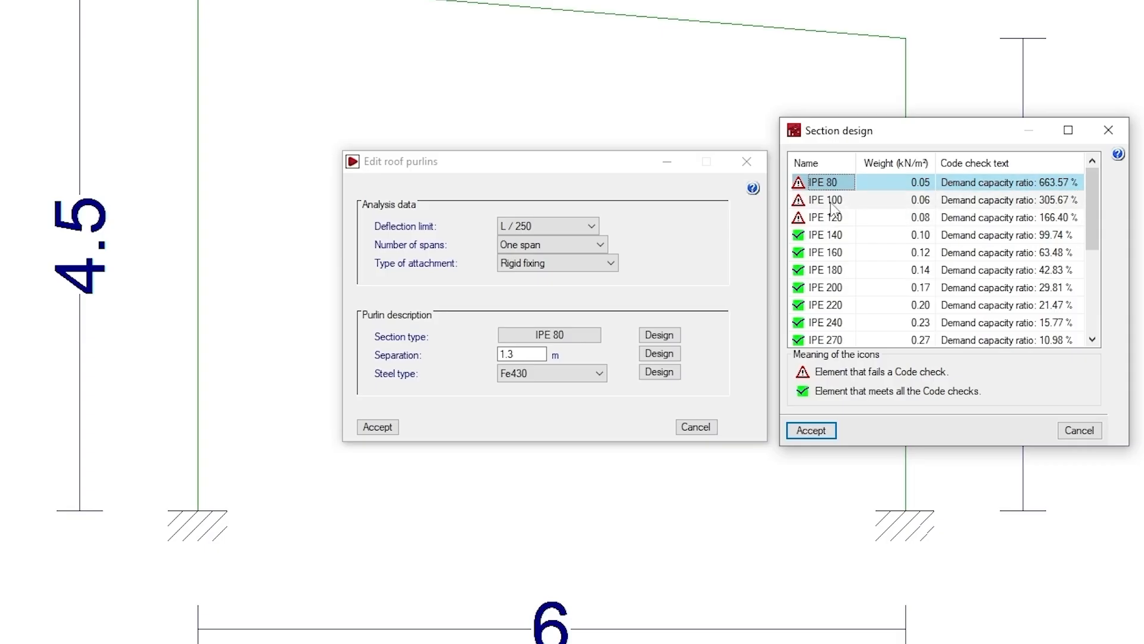
{"action": "left_click", "coordinate": [824, 292]}
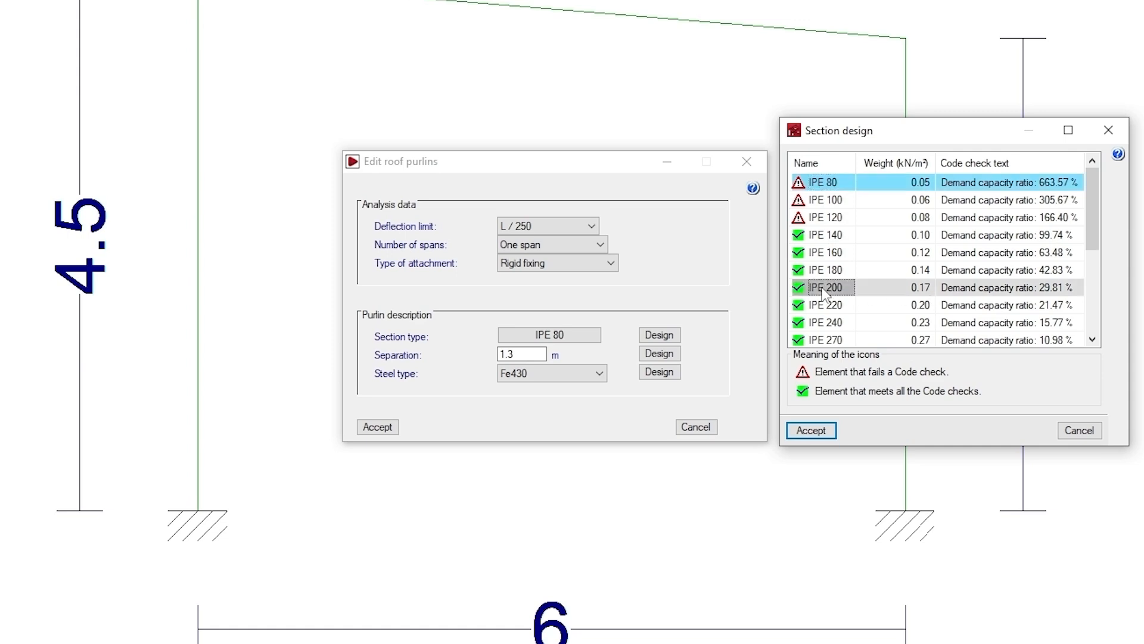
{"action": "left_click", "coordinate": [824, 289]}
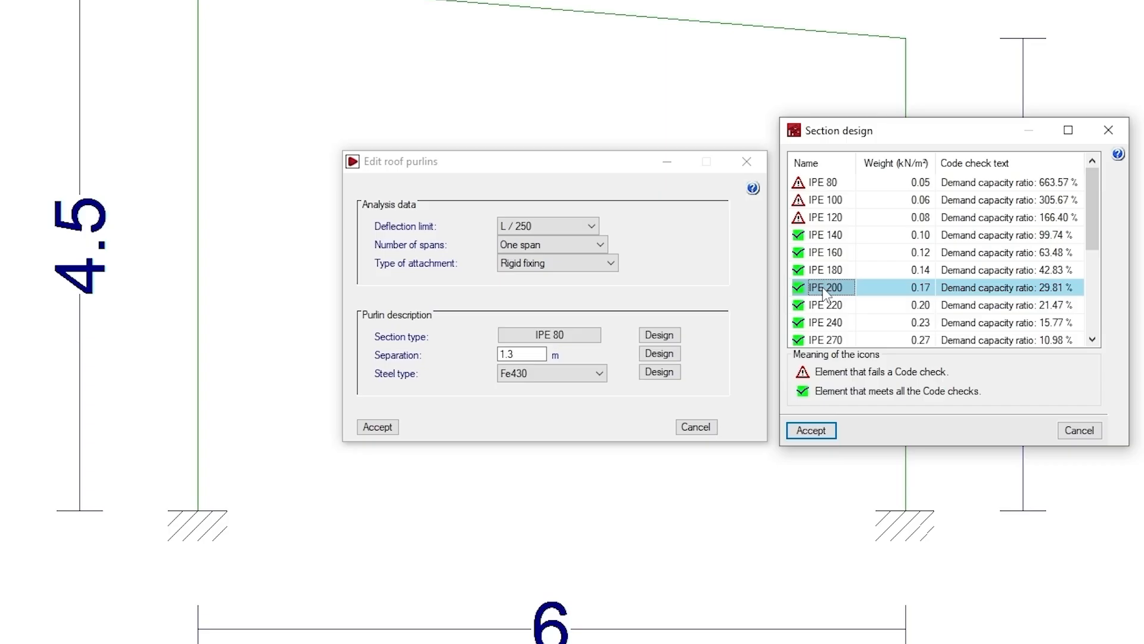
{"action": "left_click", "coordinate": [820, 431]}
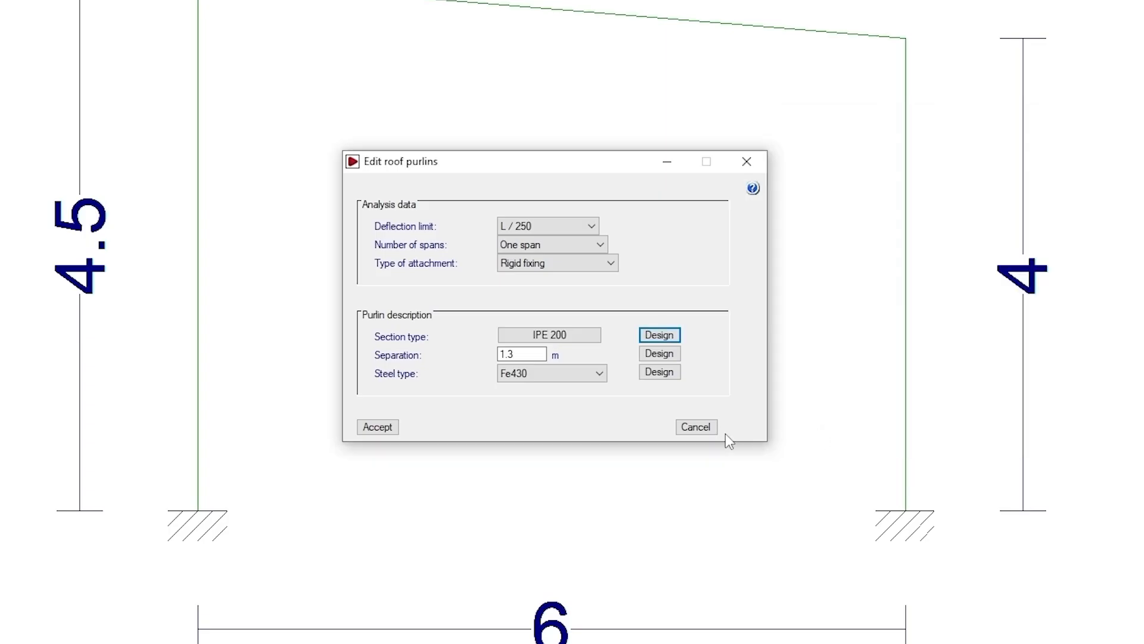
Run the roof purlin check and review the detailed U.L.S. checks report
{"action": "left_click", "coordinate": [378, 427]}
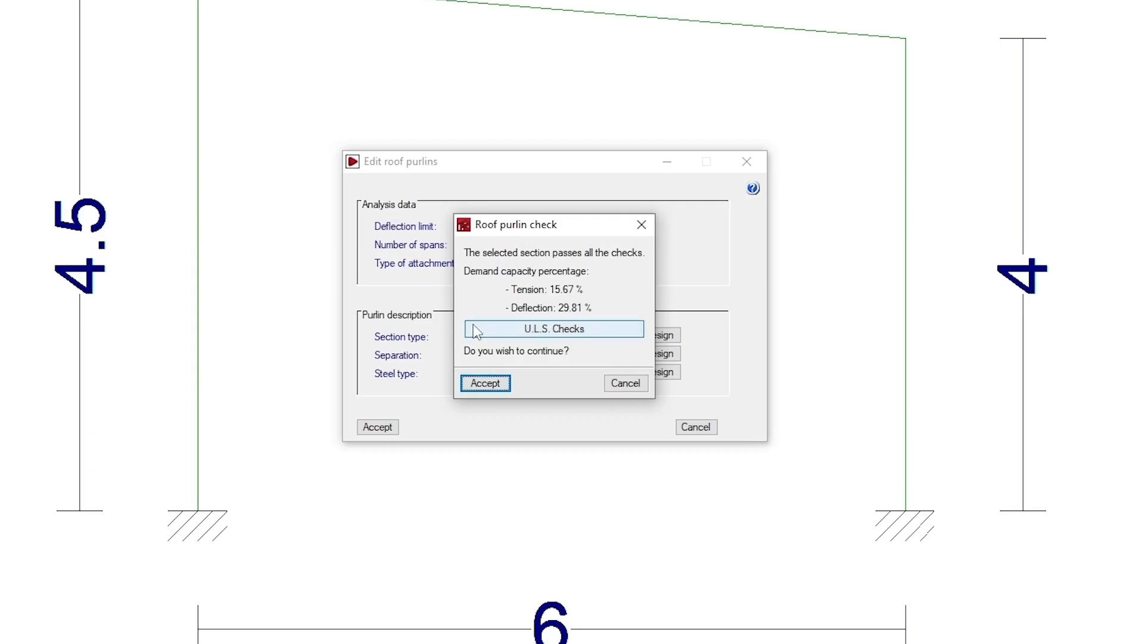
{"action": "left_click", "coordinate": [595, 331]}
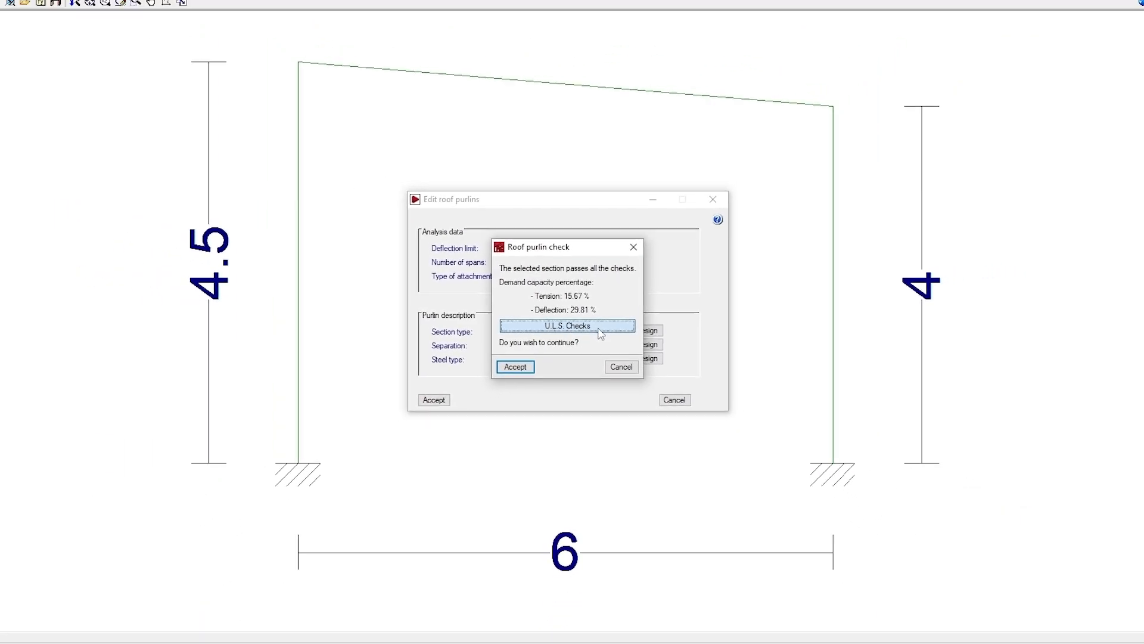
{"action": "left_click", "coordinate": [597, 331]}
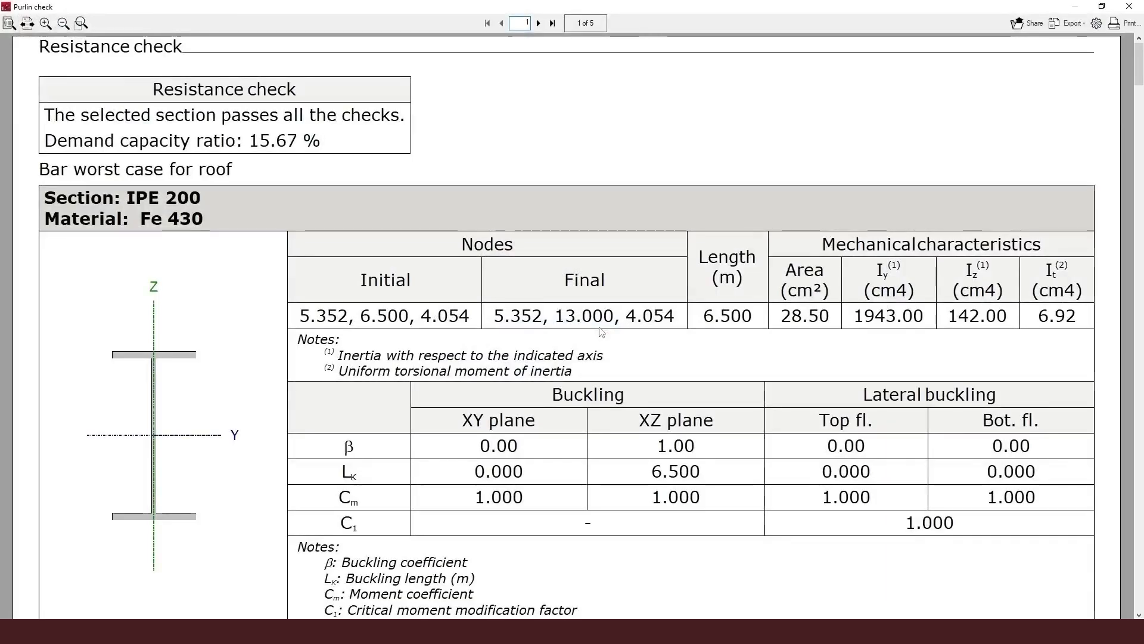
{"action": "left_click", "coordinate": [10, 22]}
{"action": "scroll", "coordinate": [606, 213], "scroll_direction": "down", "scroll_amount": 4}
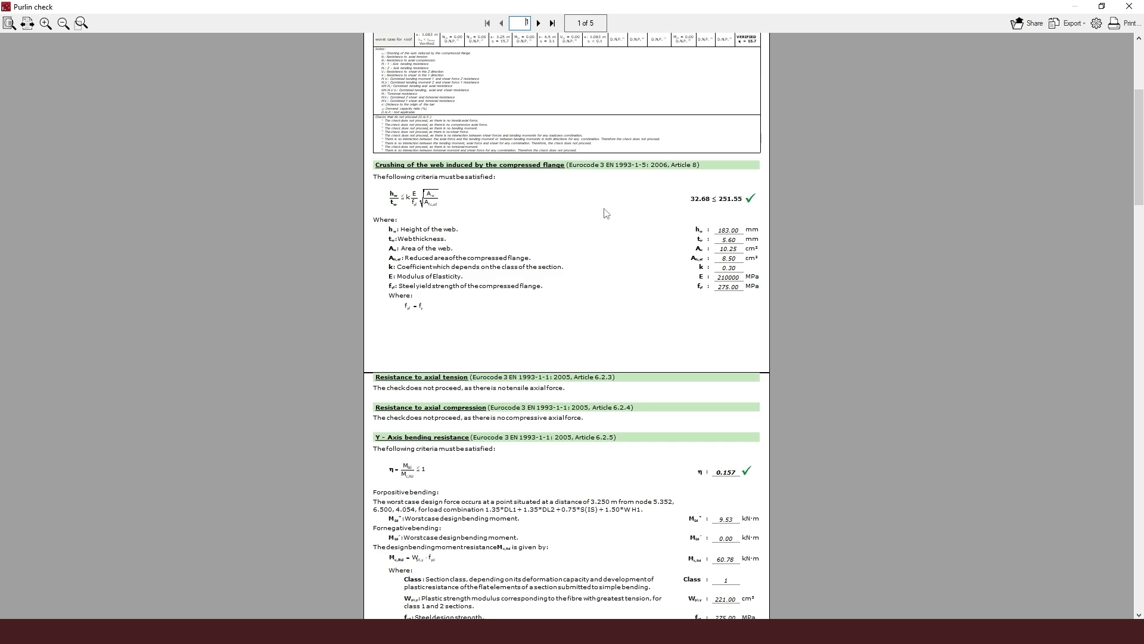
Export the purlin check report in PDF format as purlins6 to the Portal frame generator reports folder, without opening the exported document
{"action": "scroll", "coordinate": [606, 213], "scroll_direction": "down", "scroll_amount": 6}
{"action": "scroll", "coordinate": [606, 214], "scroll_direction": "down", "scroll_amount": 4}
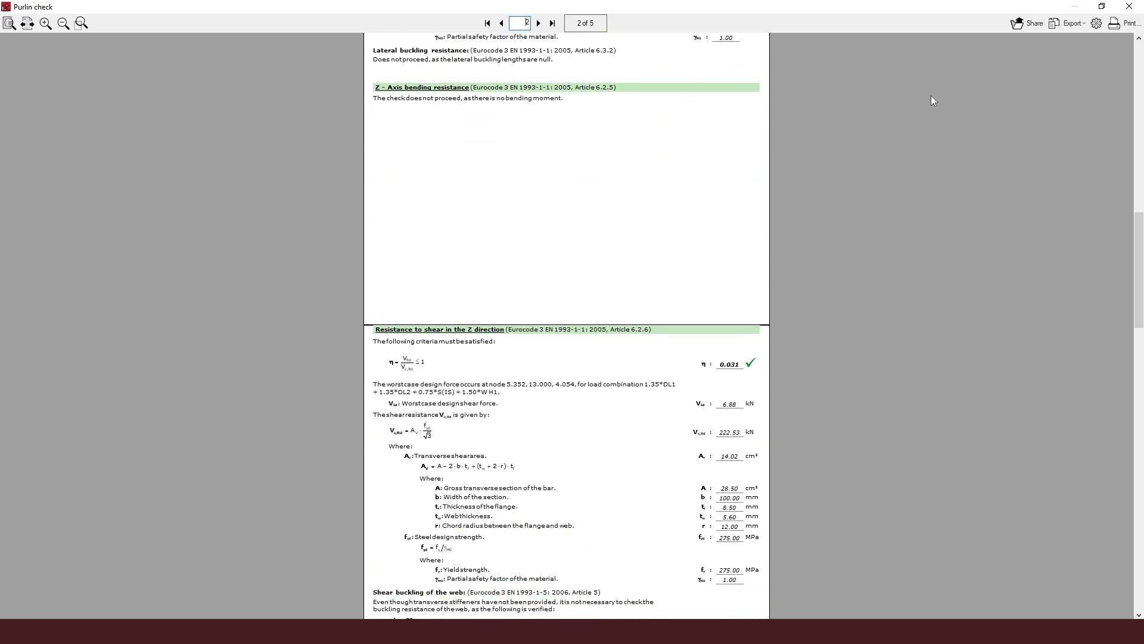
{"action": "left_click", "coordinate": [1078, 24]}
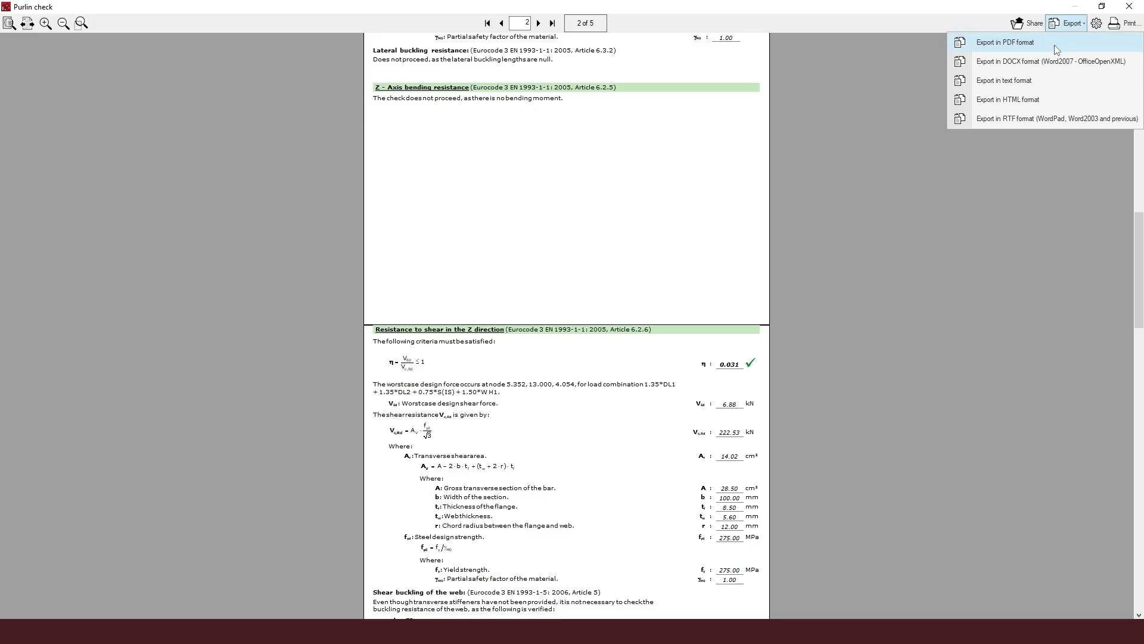
{"action": "left_click", "coordinate": [1025, 42]}
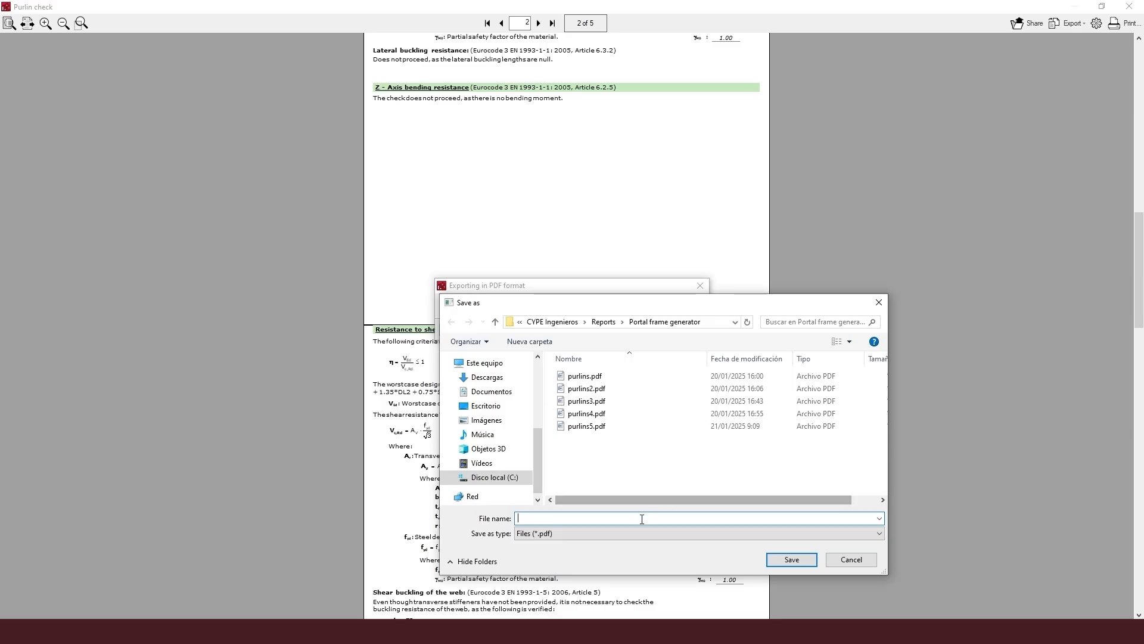
{"action": "type", "text": "p"}
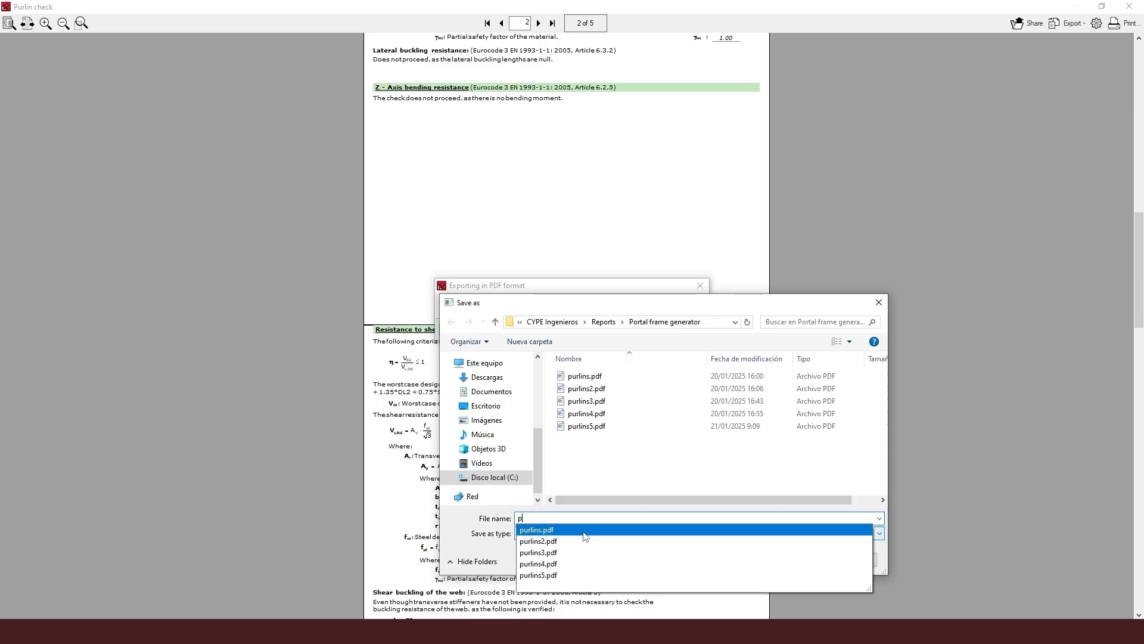
{"action": "type", "text": "urlins6"}
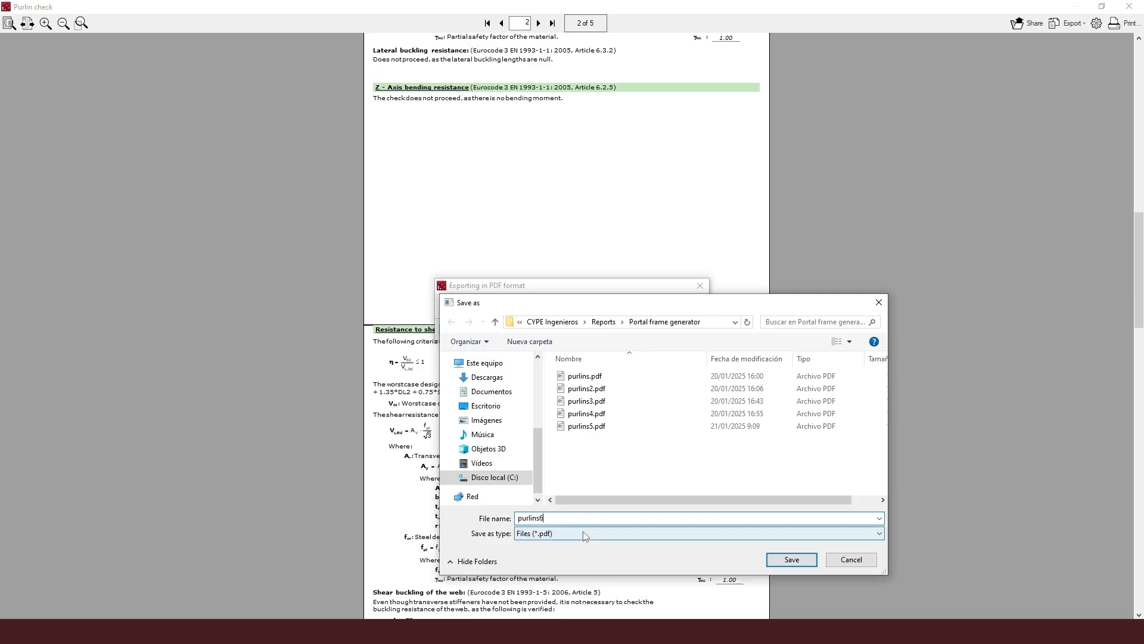
{"action": "left_click", "coordinate": [790, 562]}
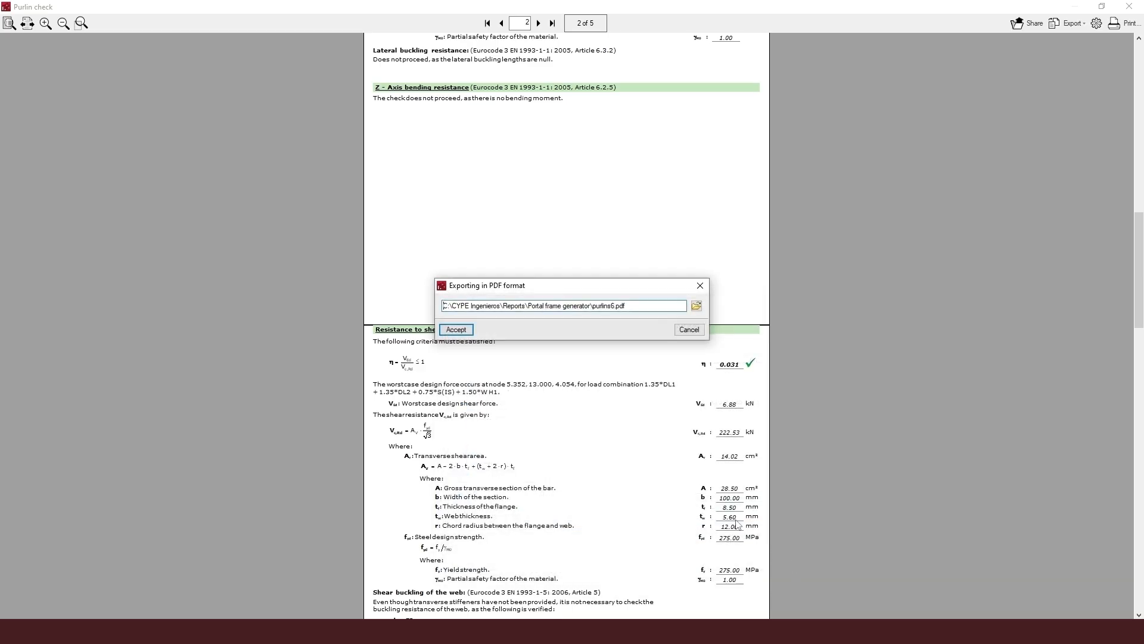
{"action": "left_click", "coordinate": [456, 330]}
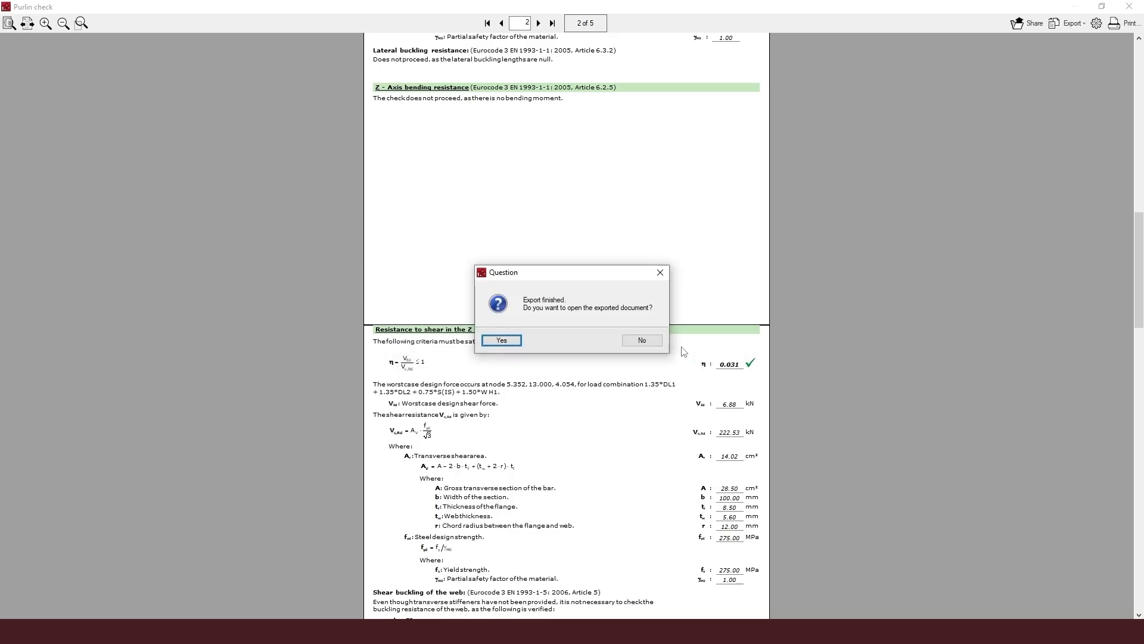
{"action": "left_click", "coordinate": [639, 341]}
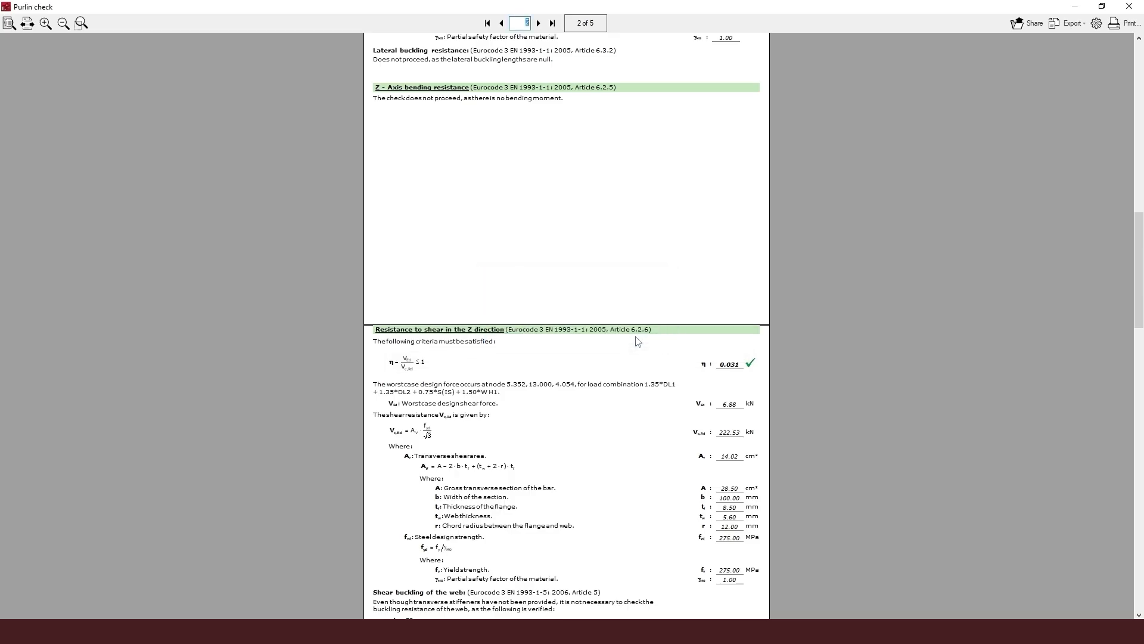
Close the purlin check report and accept the roof purlin check to apply the purlins to the frame's roof
{"action": "left_click", "coordinate": [1131, 7]}
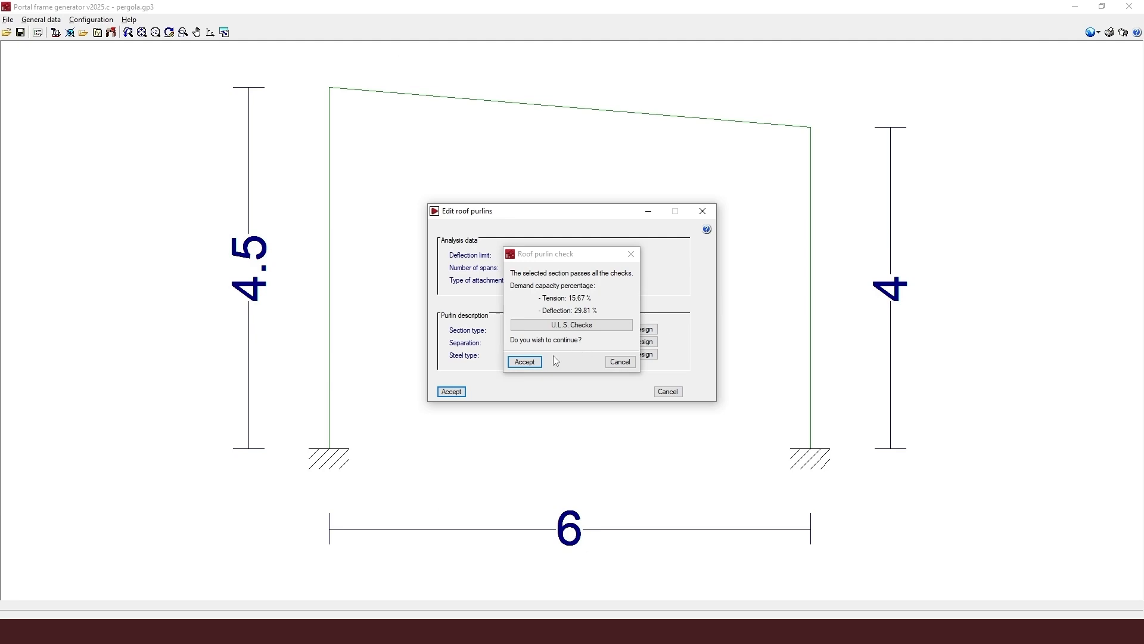
{"action": "left_click", "coordinate": [534, 364]}
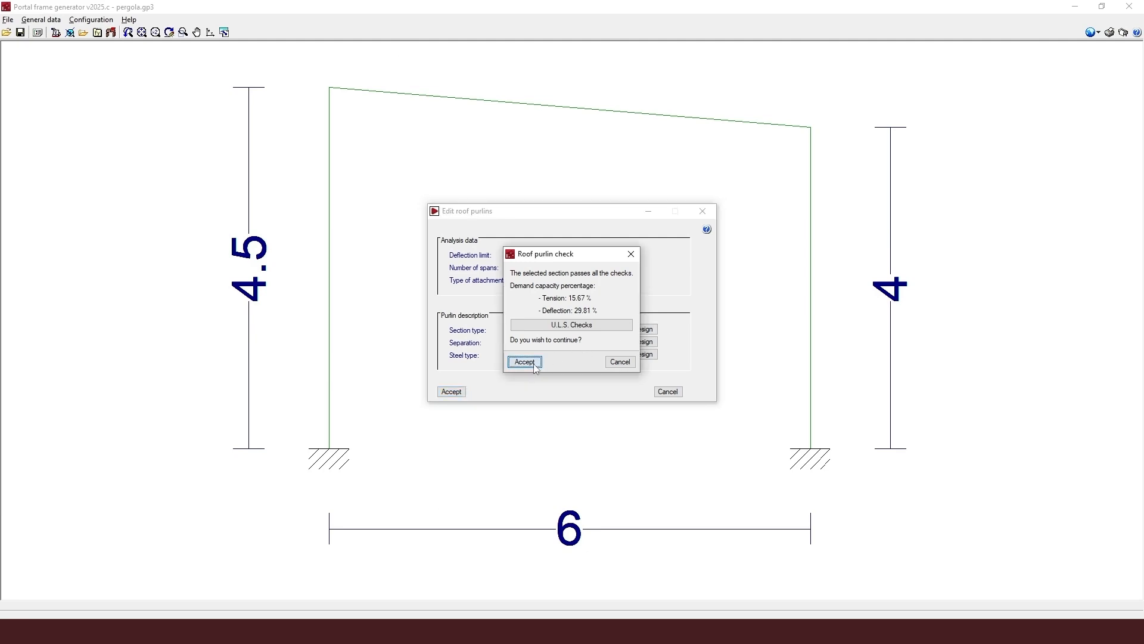
{"action": "left_click", "coordinate": [524, 363]}
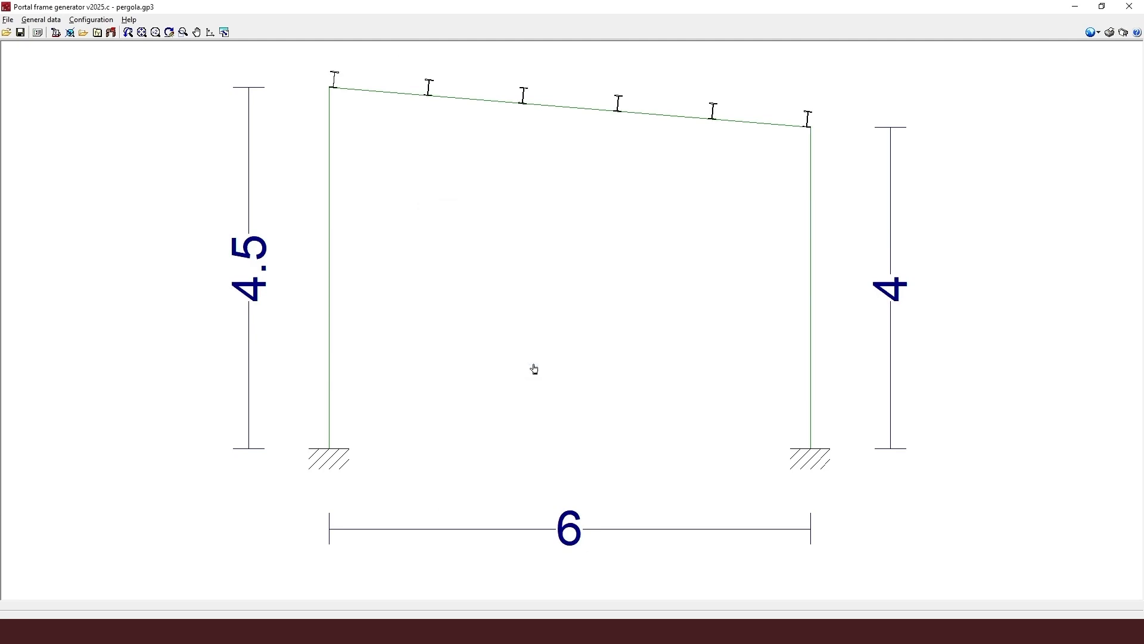
{"action": "left_click", "coordinate": [369, 630]}
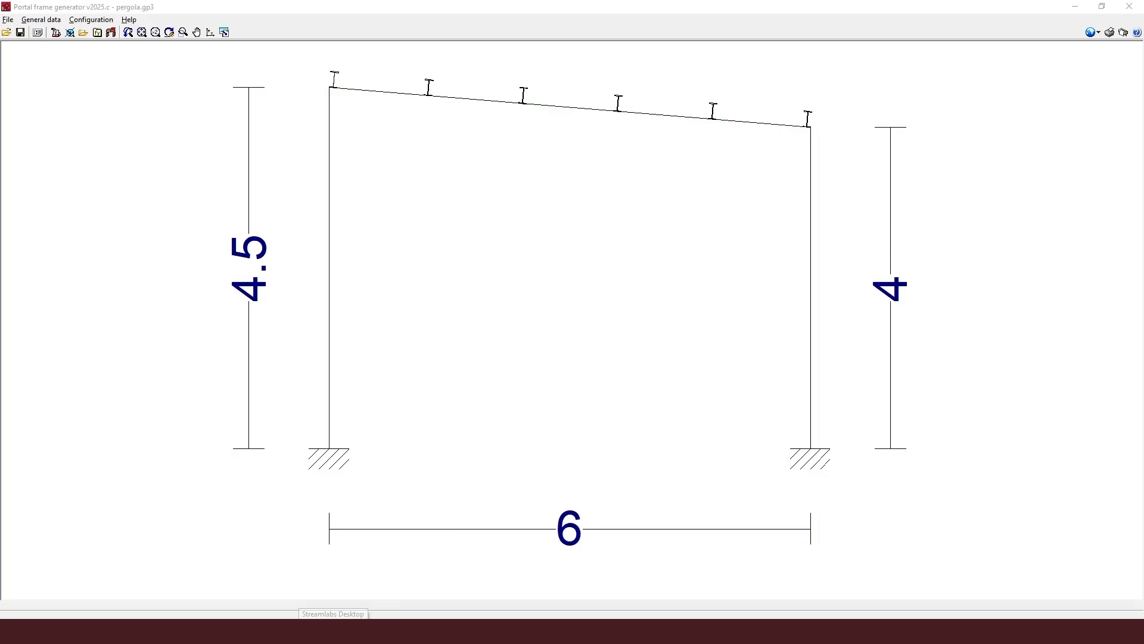